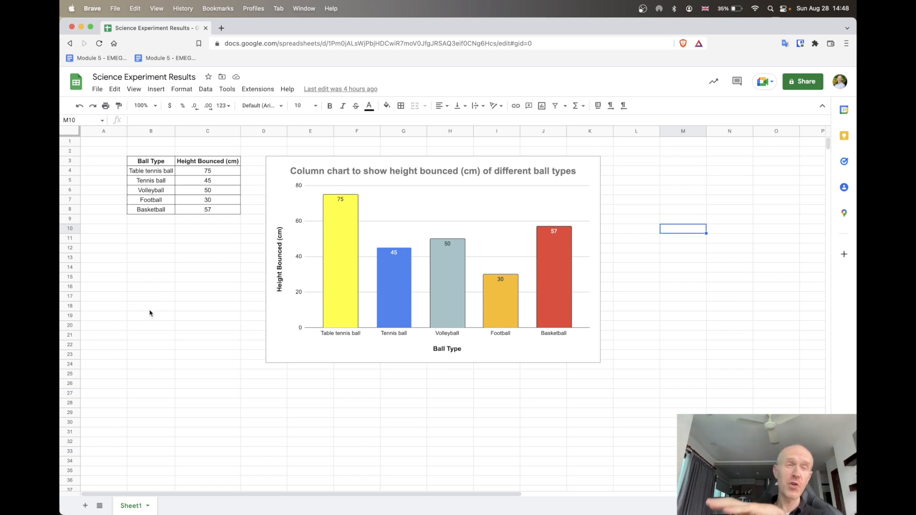
# Examine the finished example's data columns, its header row, and the Ball Type and Height Bounced (cm) headings
pyautogui.click(145, 131)
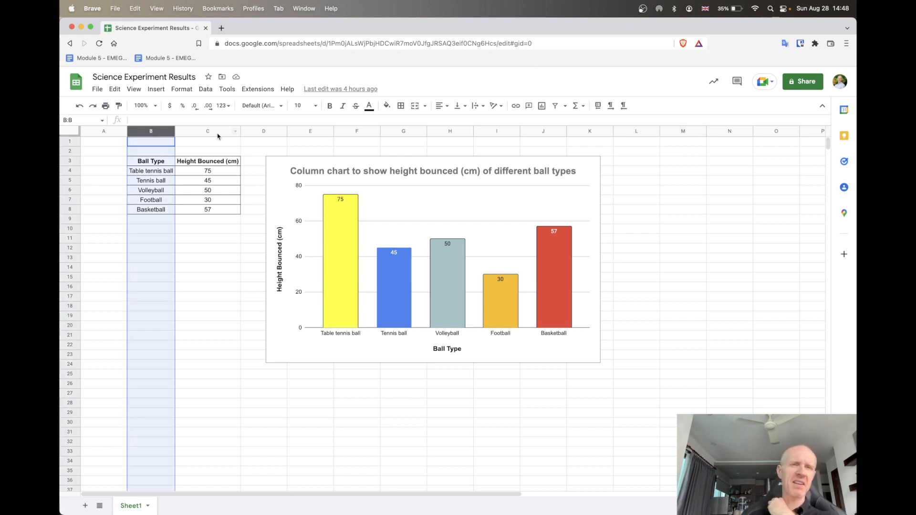
pyautogui.click(210, 131)
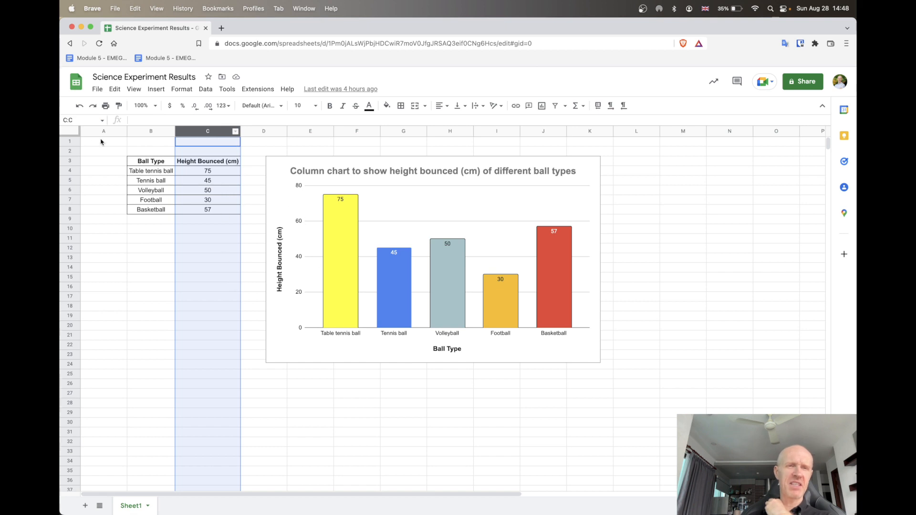
pyautogui.click(67, 161)
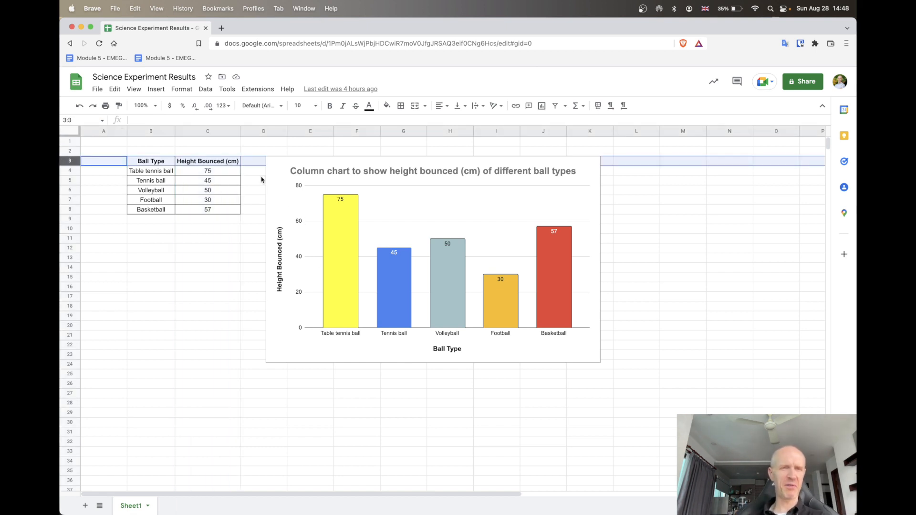
pyautogui.click(231, 328)
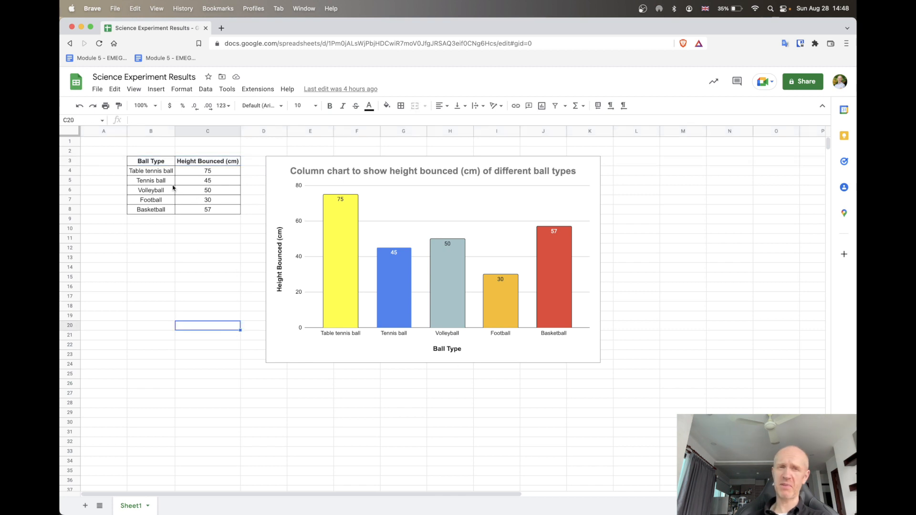
pyautogui.click(157, 166)
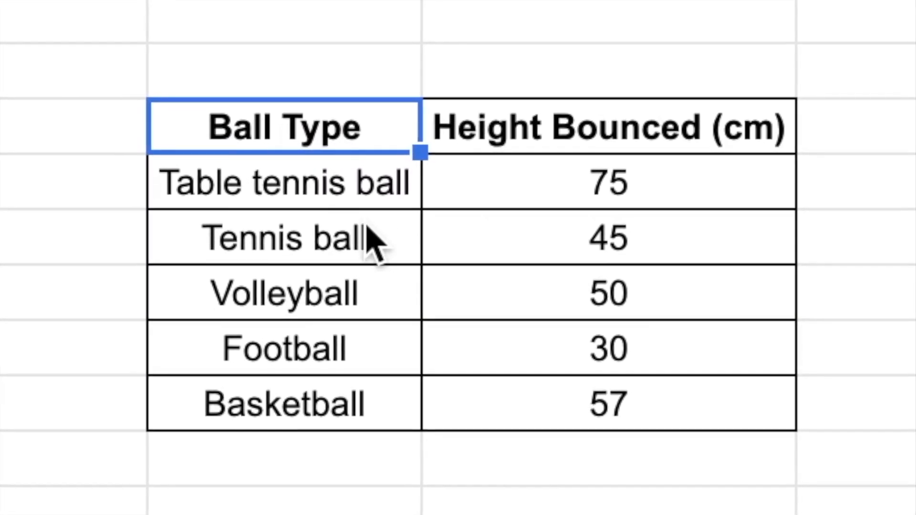
pyautogui.click(607, 135)
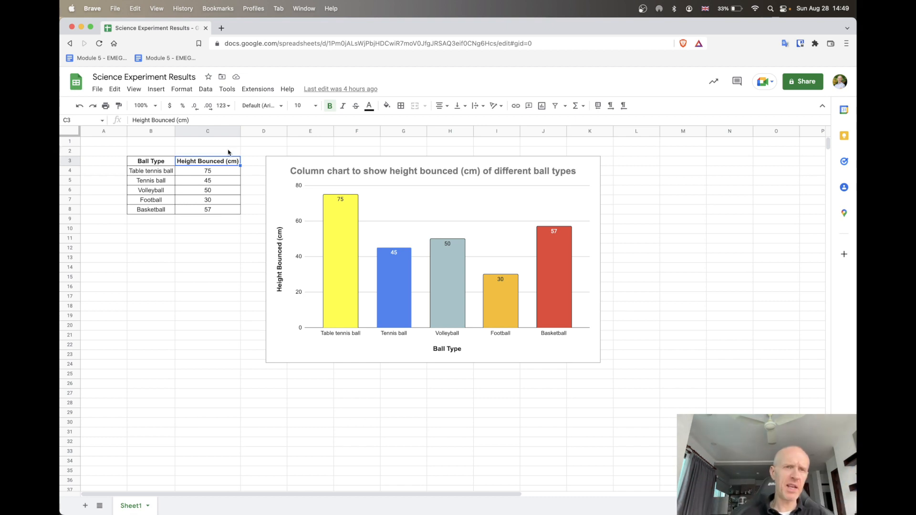
# Create a new blank spreadsheet from the Sheets home page and name it "Science Experiment Results"
pyautogui.click(79, 88)
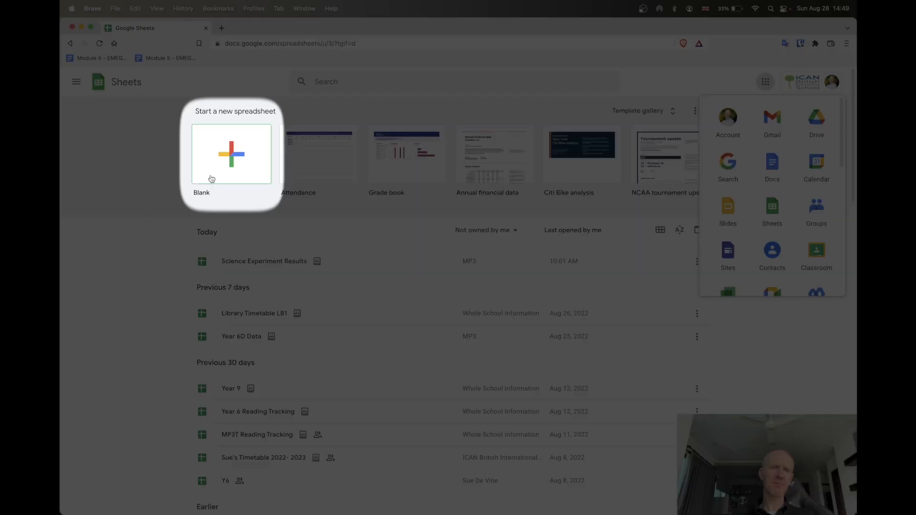
pyautogui.click(234, 153)
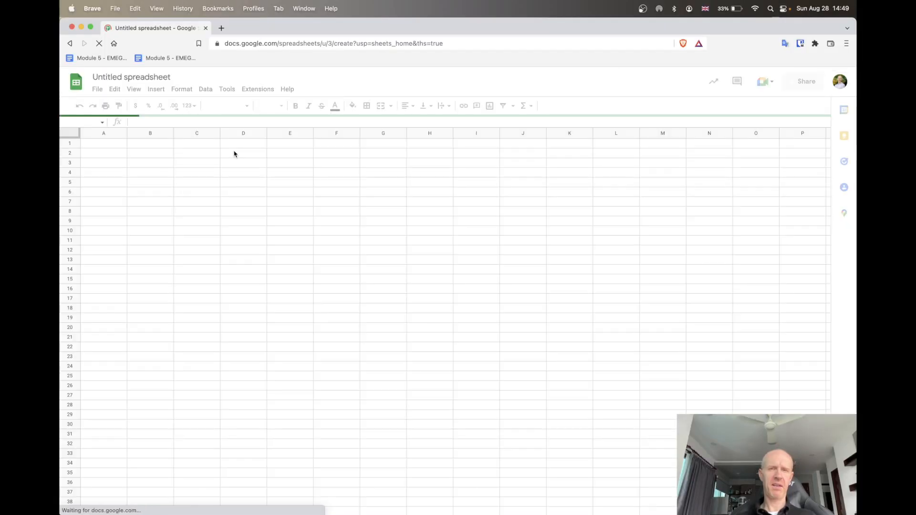
pyautogui.click(133, 78)
pyautogui.write('Scienc')
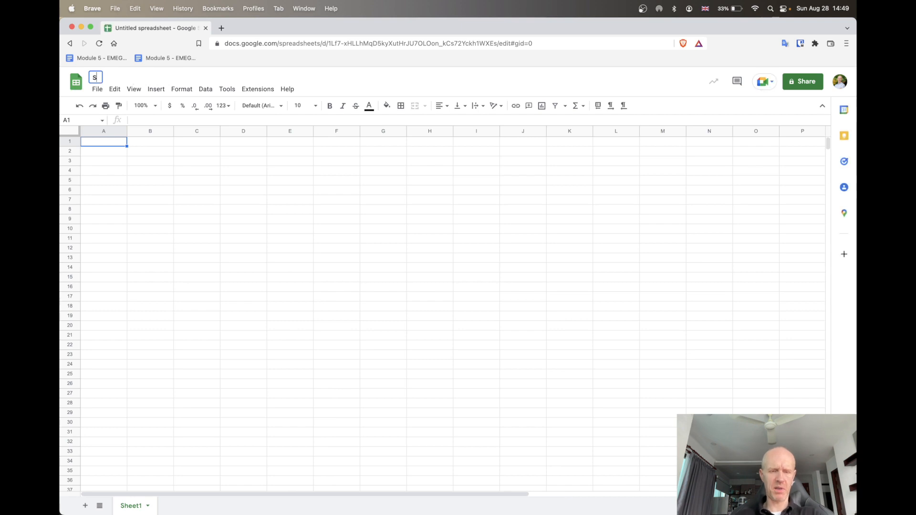
pyautogui.write('e Experimen')
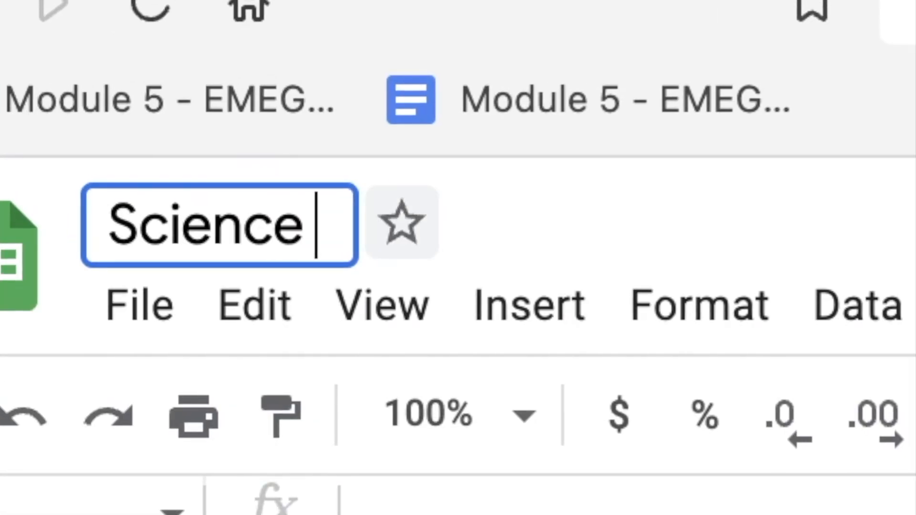
pyautogui.write('t Results')
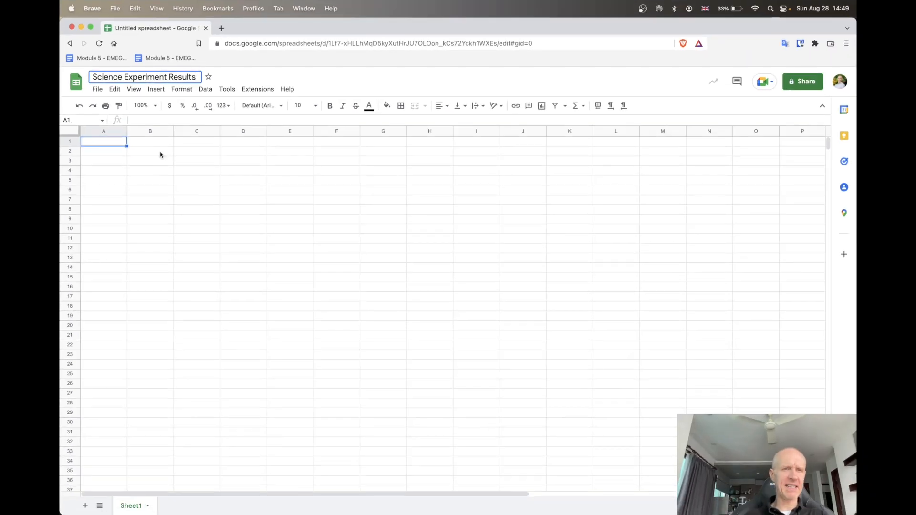
# Enter the table headings "Ball Type" in B2 and "Height Bounced (cm)" in C2
pyautogui.click(157, 150)
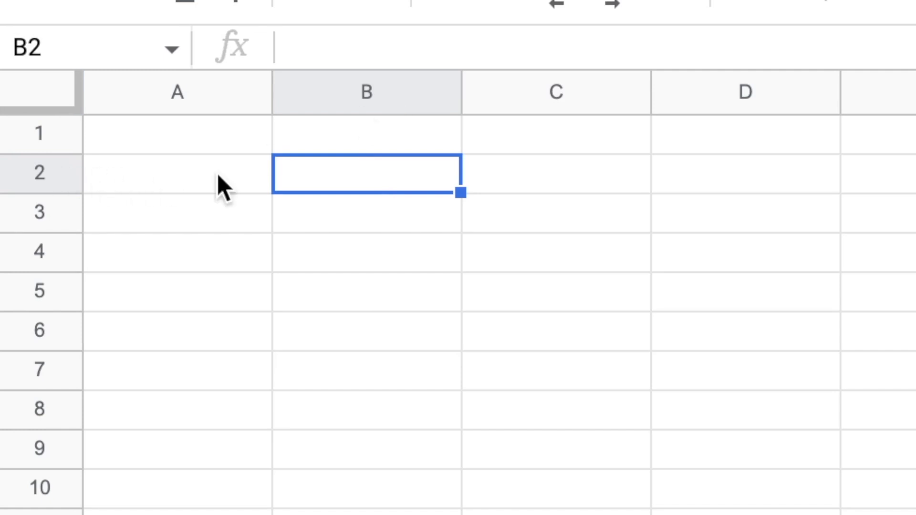
pyautogui.write('Ball Typ')
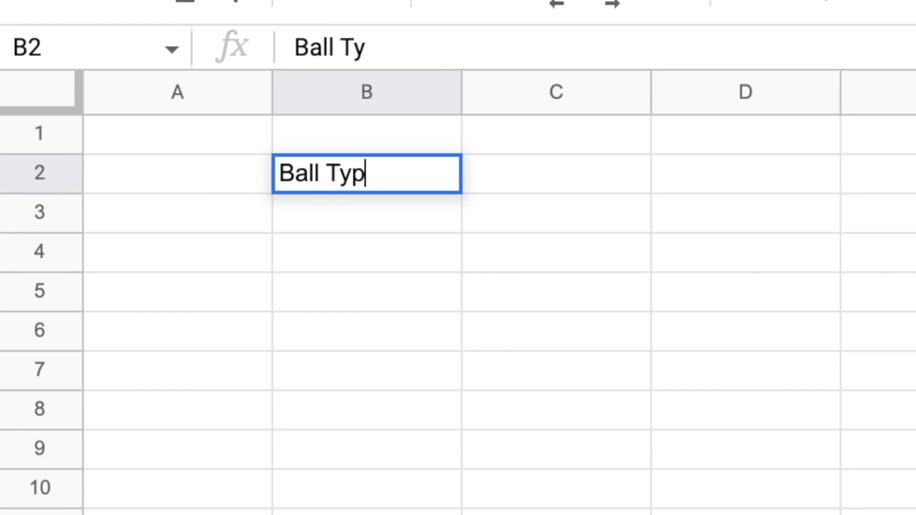
pyautogui.write('e')
pyautogui.press('Tab')
pyautogui.write('Height ')
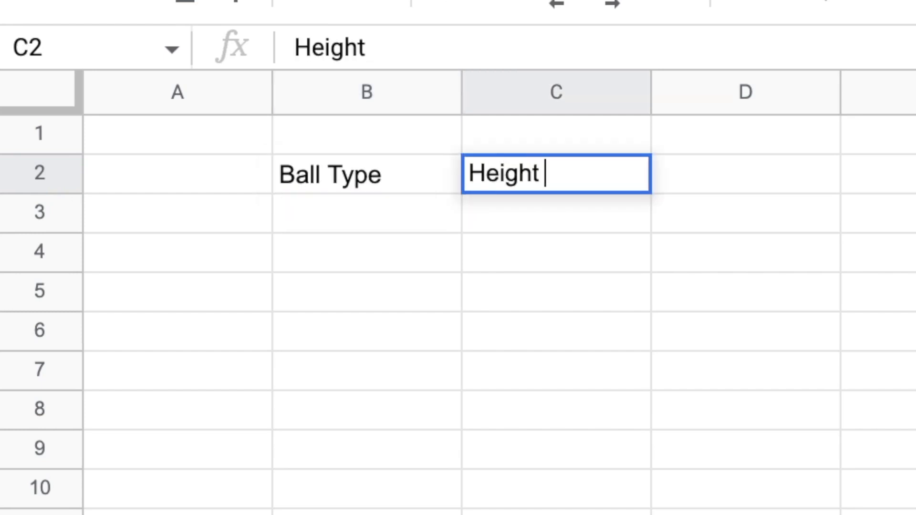
pyautogui.write('Bounced ')
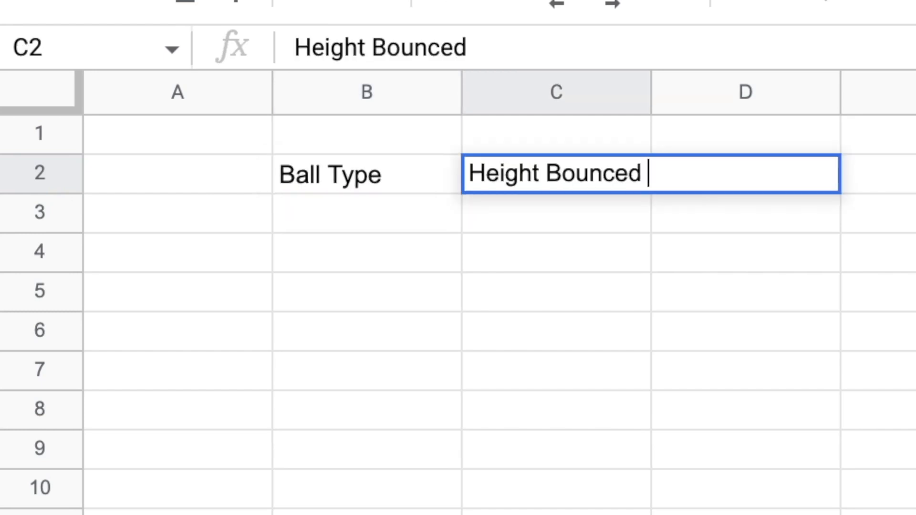
pyautogui.write('(cm)')
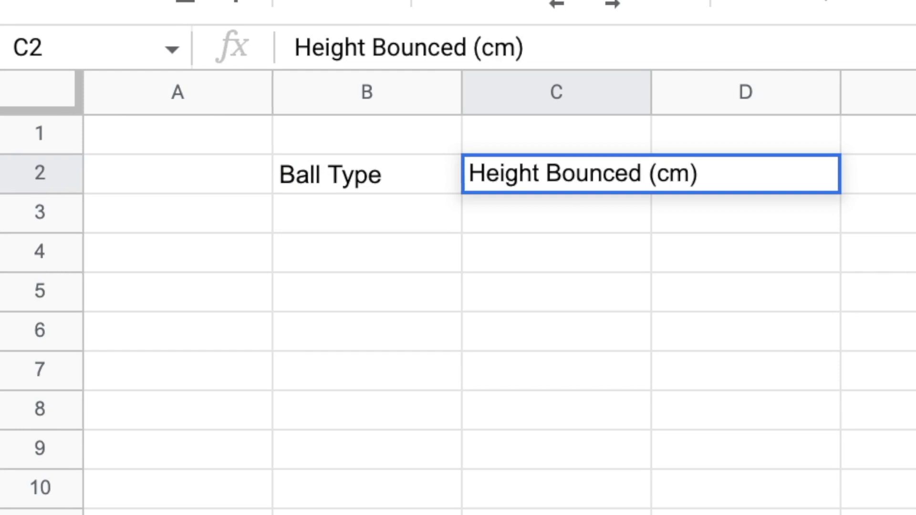
pyautogui.press('Return')
# List Tennis Ball, Table Tennis Ball and Football under the Ball Type heading in cells B3 to B5
pyautogui.write('Te')
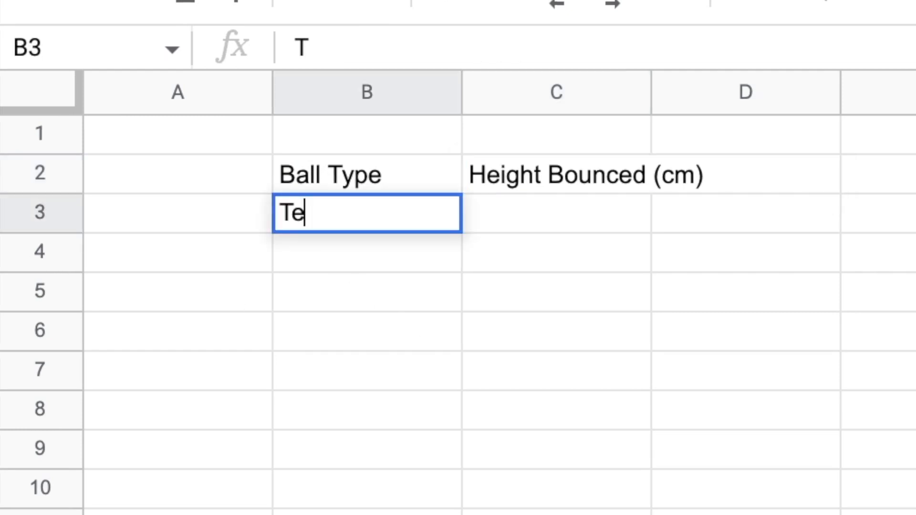
pyautogui.write('nnis Ball')
pyautogui.press('Return')
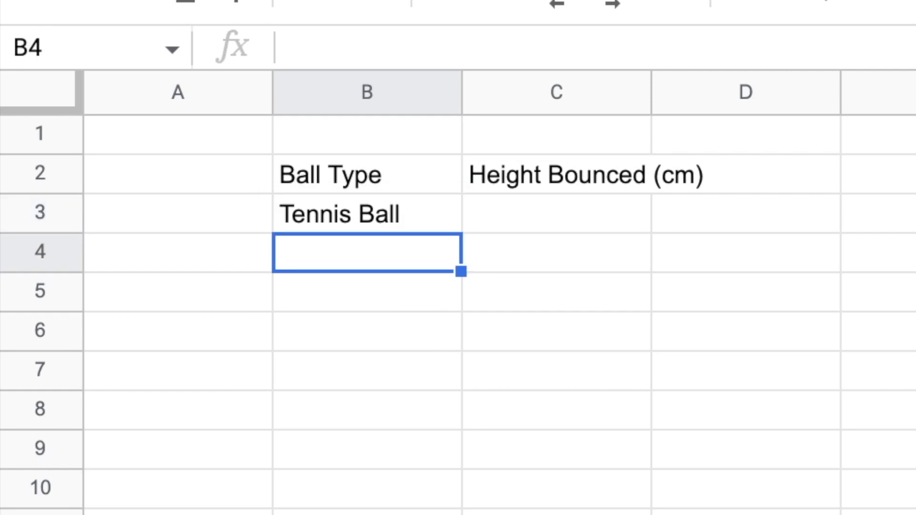
pyautogui.write('Table Tennis')
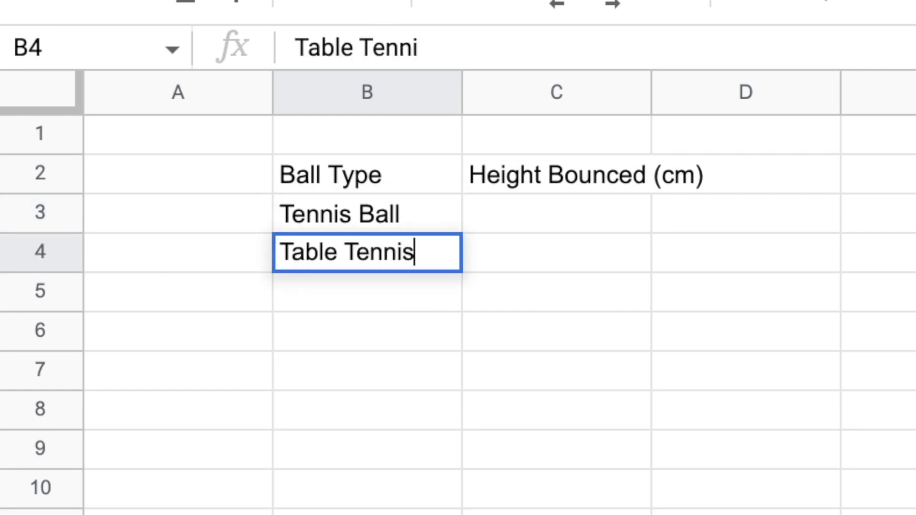
pyautogui.write(' Ball')
pyautogui.press('Return')
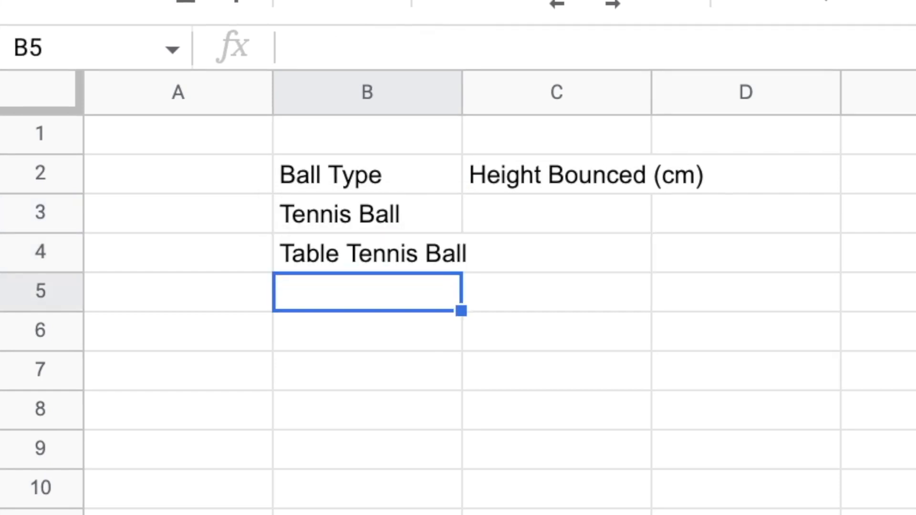
pyautogui.write('Footbal')
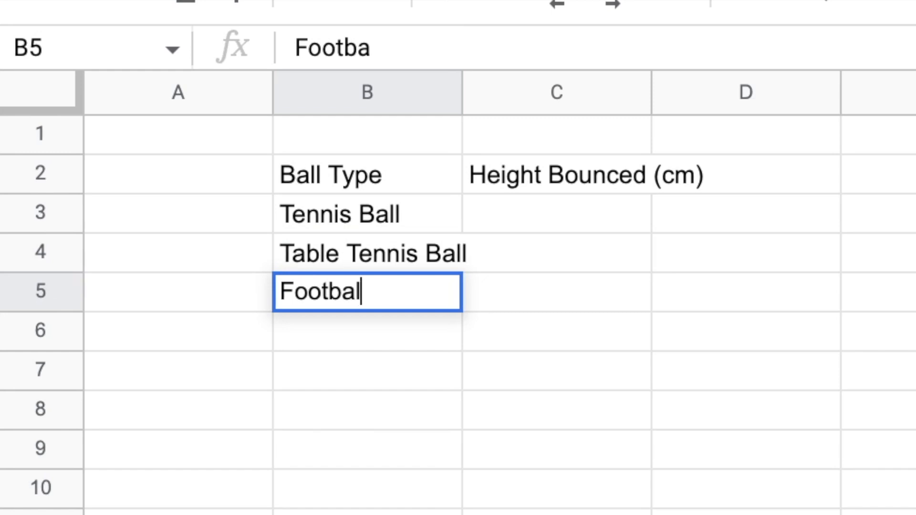
pyautogui.write('l')
pyautogui.press('Return')
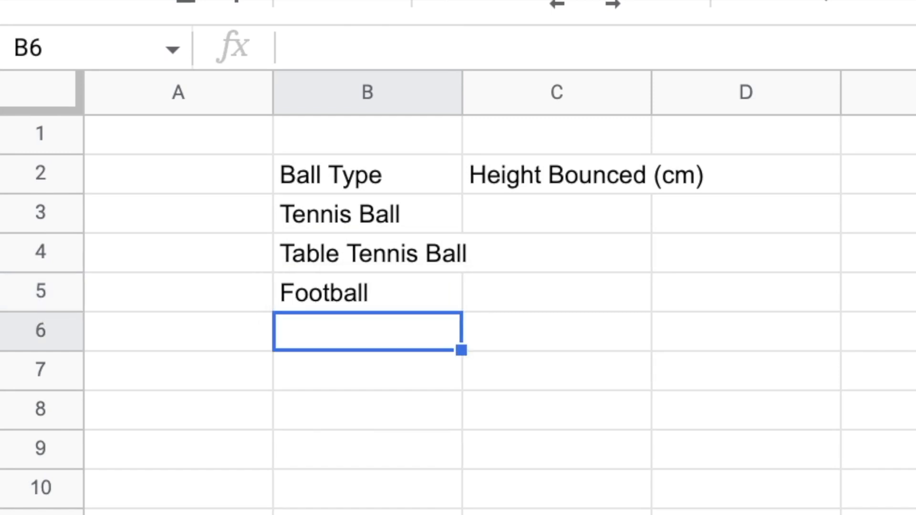
# Complete the ball type list with Volleyball in B6 and Basketball in B7
pyautogui.write('Volley')
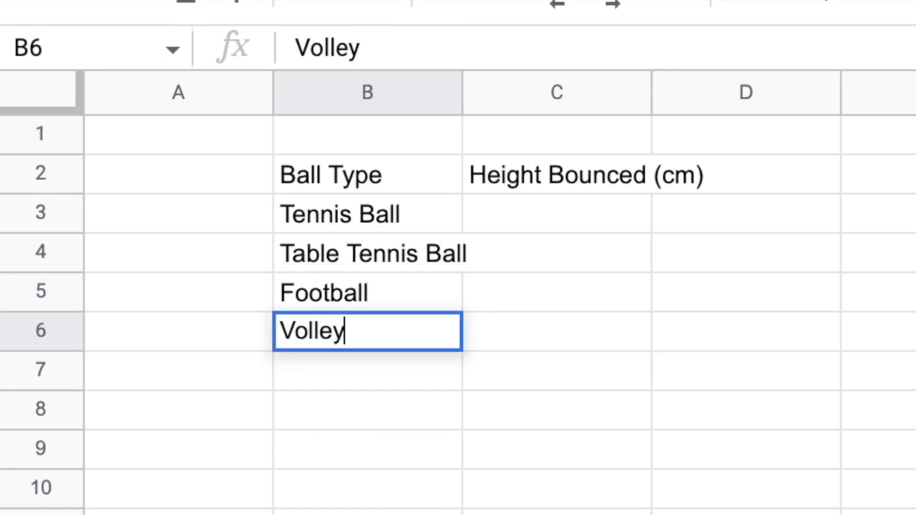
pyautogui.write('ball')
pyautogui.press('Return')
pyautogui.write('Ba')
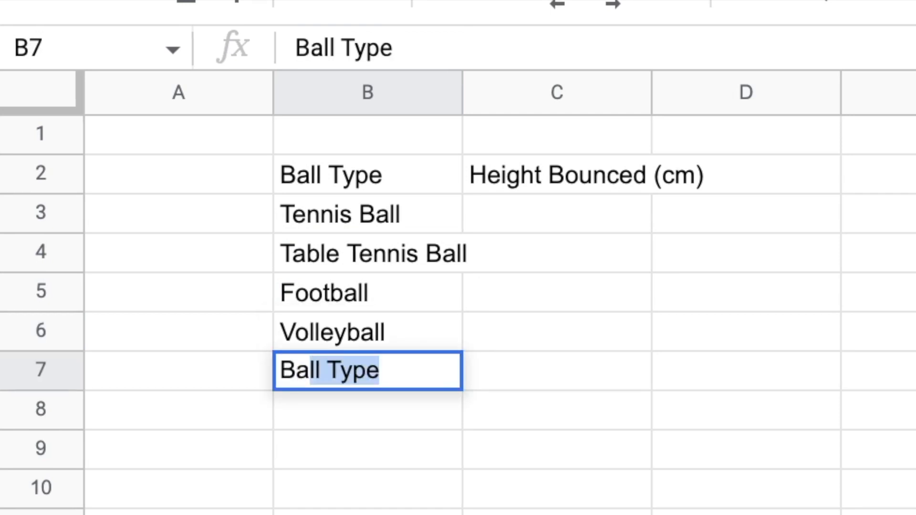
pyautogui.write('sketball')
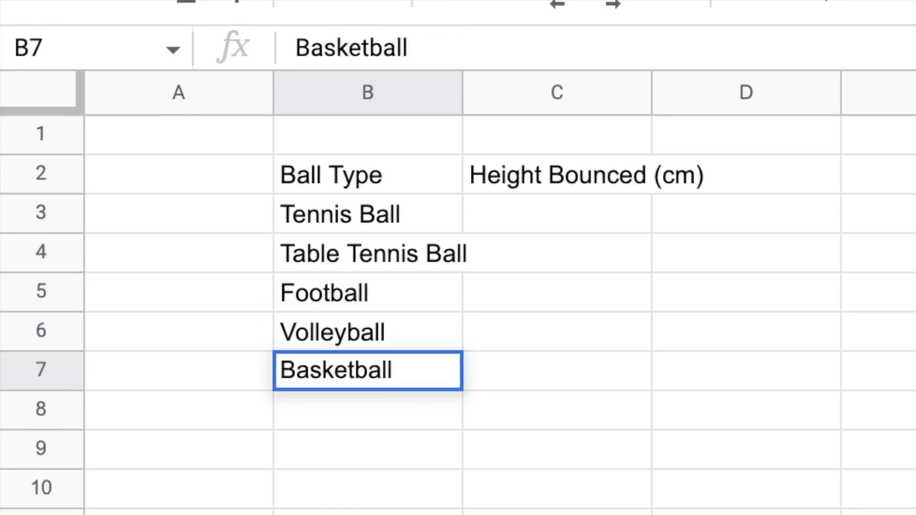
pyautogui.press('Return')
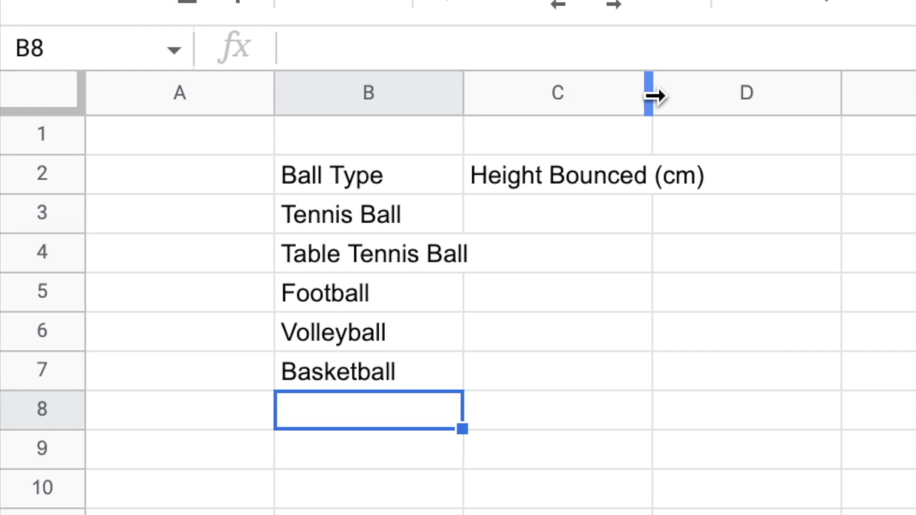
pyautogui.click(465, 99)
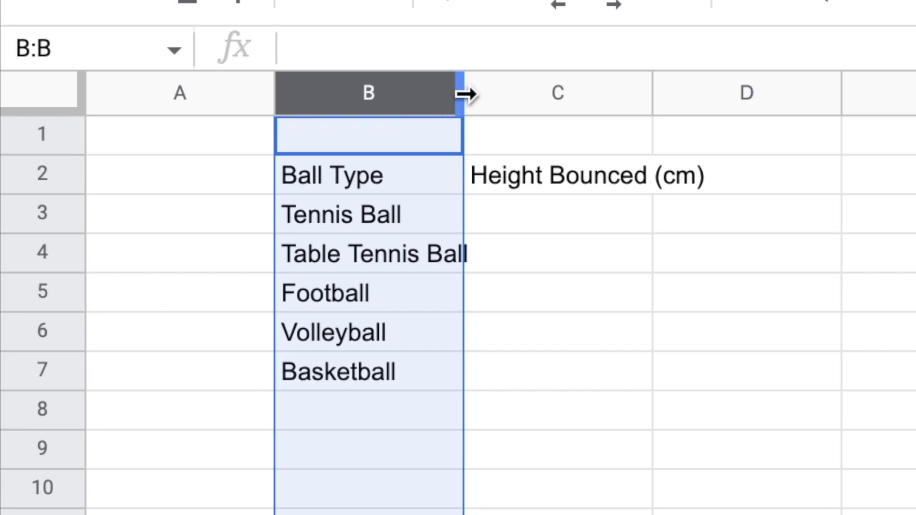
# Enter the bounce heights 56 for the tennis ball in C3 and 70 for the table tennis ball in C4
pyautogui.click(579, 210)
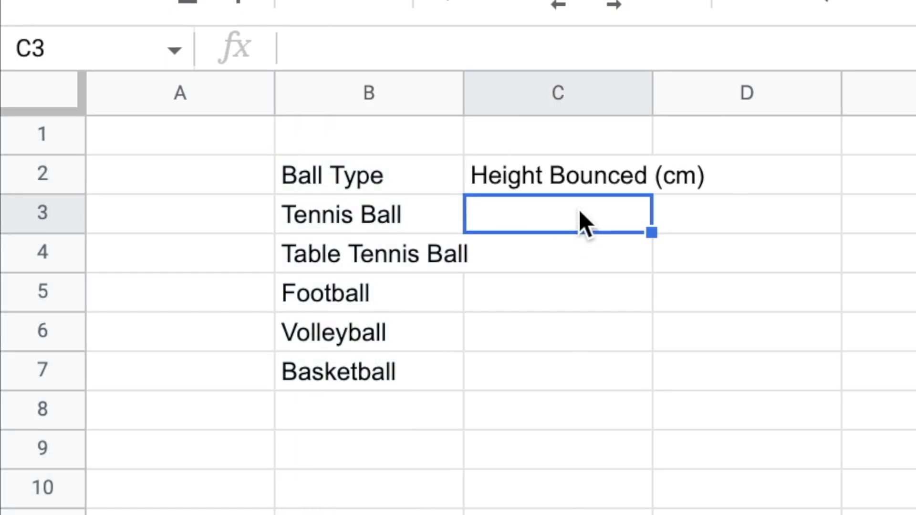
pyautogui.write('560')
pyautogui.press('BackSpace')
pyautogui.press('Return')
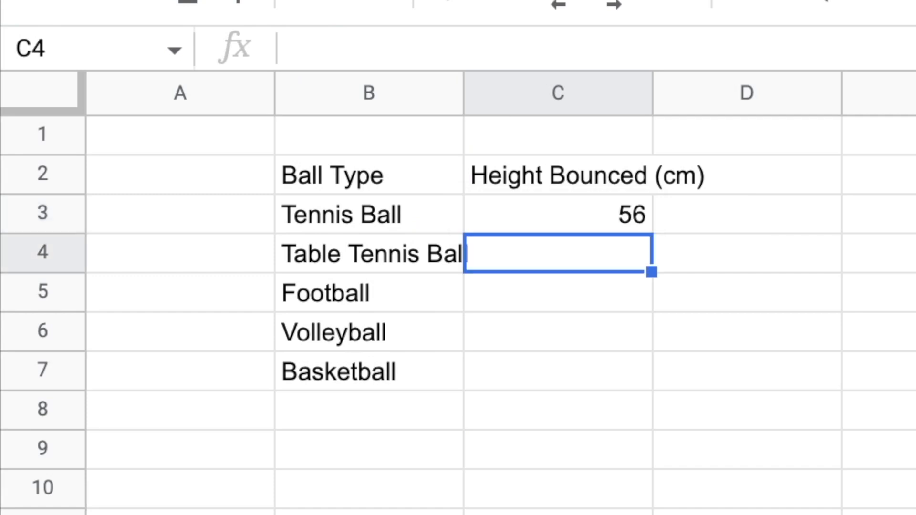
pyautogui.write('0')
pyautogui.press('BackSpace')
pyautogui.write('70')
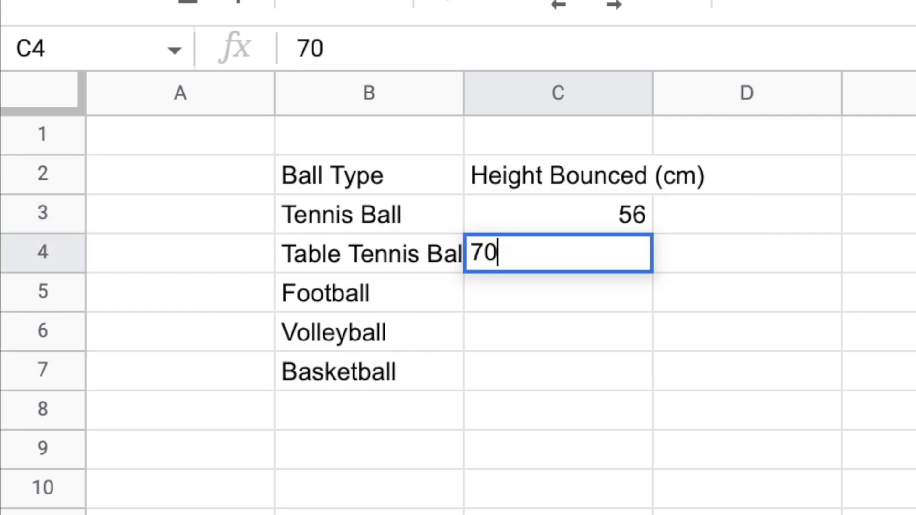
pyautogui.press('Return')
# Enter the remaining bounce heights in C5 to C7: 40 for football, 45 for volleyball and 56 for basketball
pyautogui.write('40')
pyautogui.press('Return')
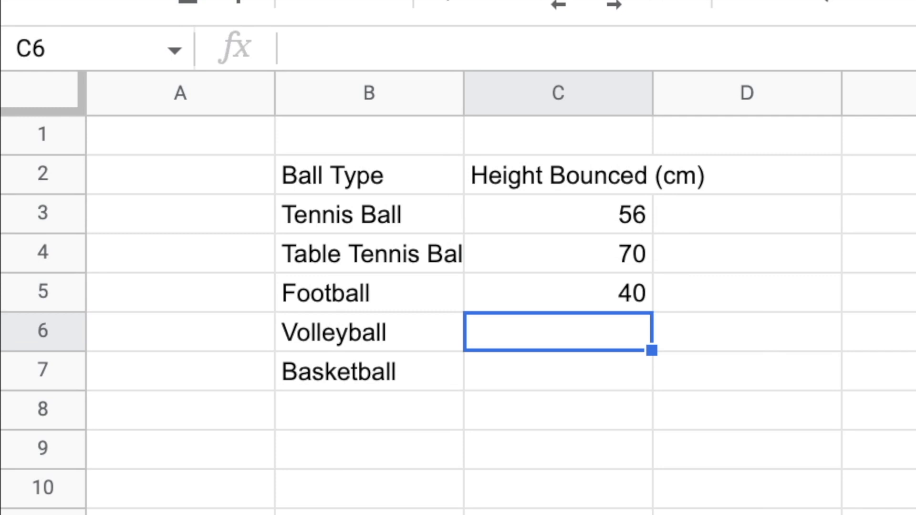
pyautogui.write('45')
pyautogui.press('Return')
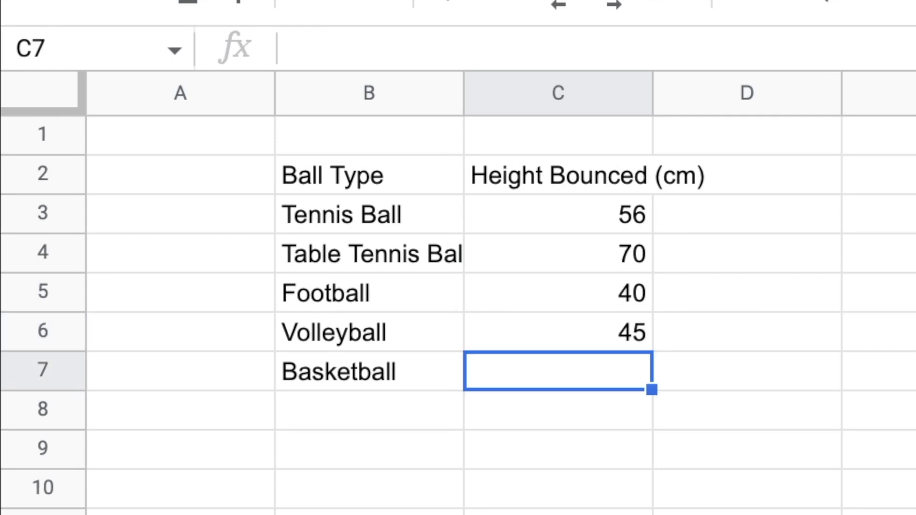
pyautogui.write('56')
pyautogui.press('Return')
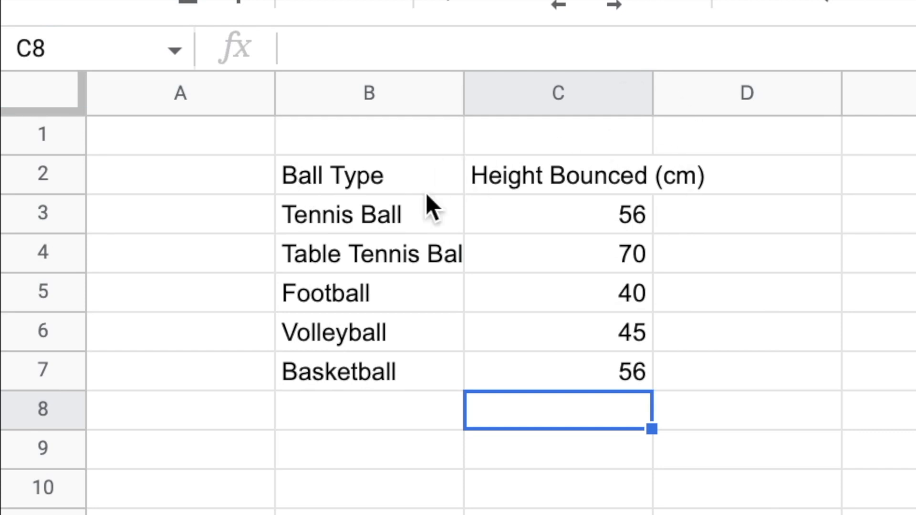
# Apply all borders to the ball data table in B2:C7
pyautogui.moveTo(429, 179); pyautogui.dragTo(608, 380)
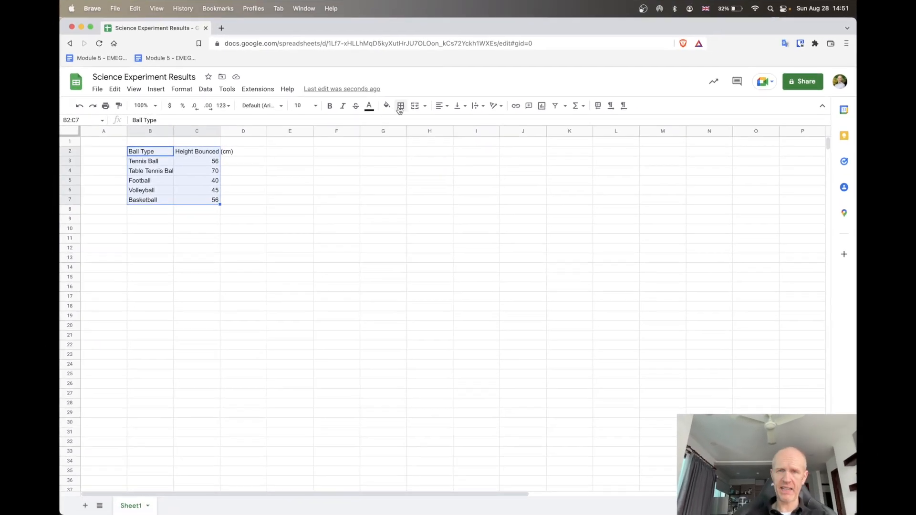
pyautogui.click(399, 109)
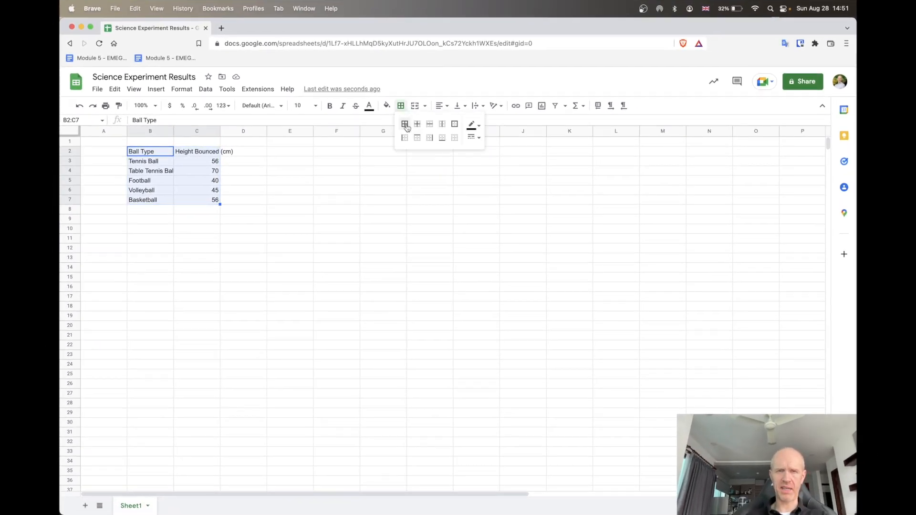
pyautogui.click(404, 124)
pyautogui.click(232, 158)
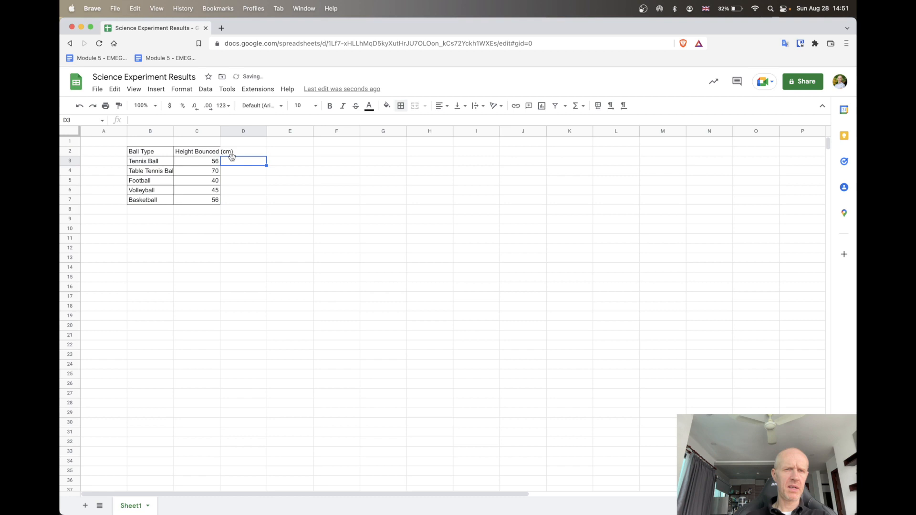
# Fit the widths of columns B and C to their contents
pyautogui.click(156, 133)
pyautogui.keyDown('shift'); pyautogui.click(183, 134); pyautogui.keyUp('shift')
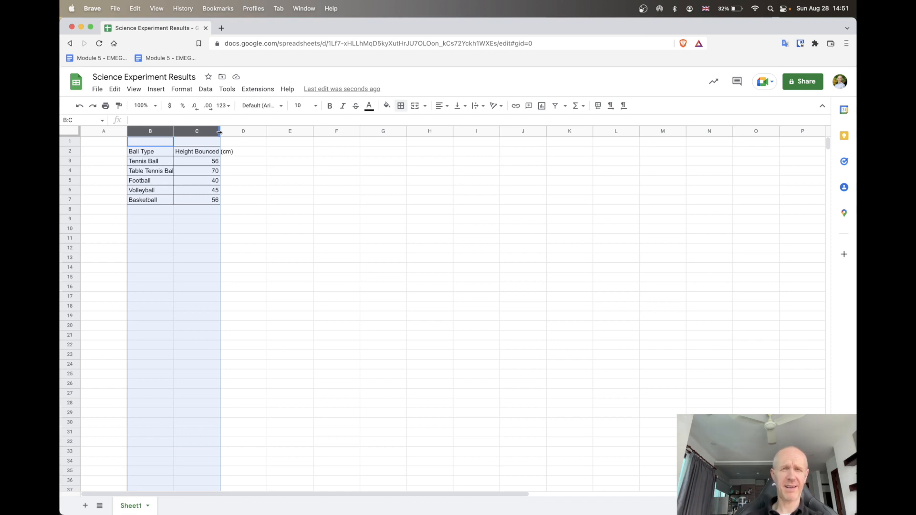
pyautogui.doubleClick(219, 132)
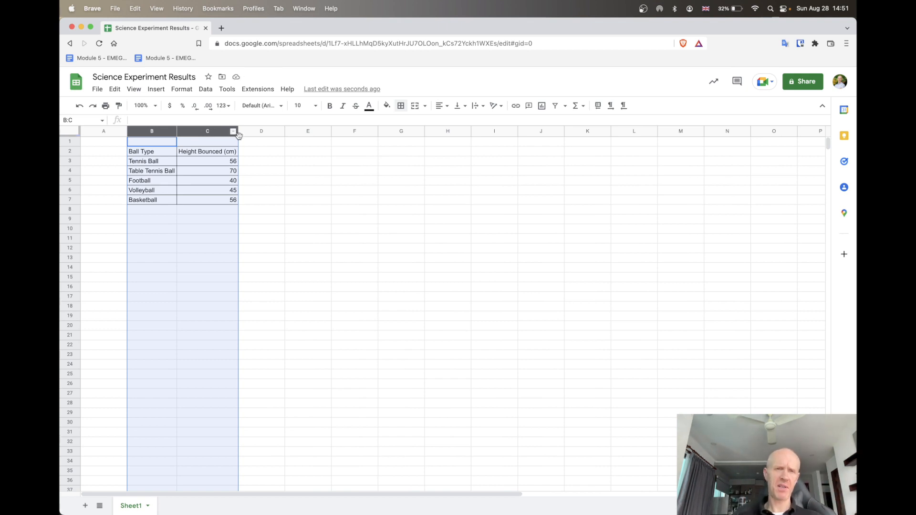
pyautogui.moveTo(238, 130); pyautogui.dragTo(230, 131)
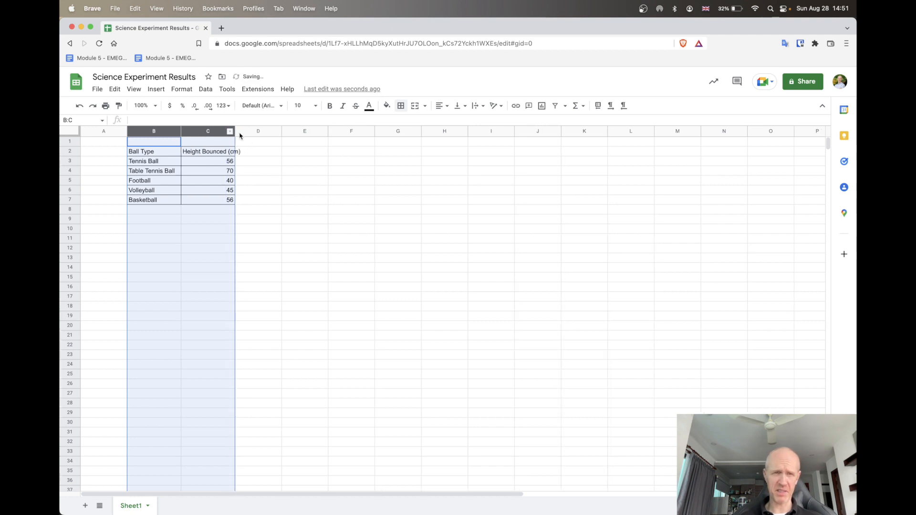
pyautogui.doubleClick(234, 130)
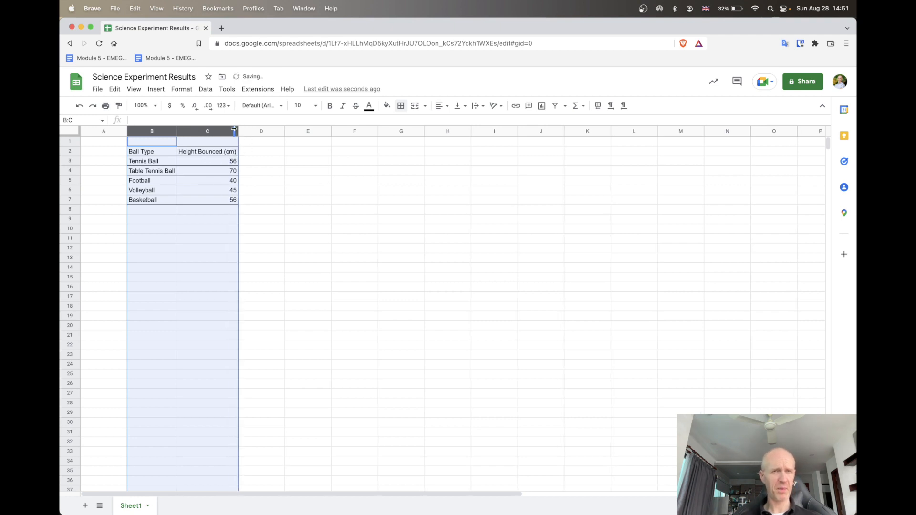
# Make the two table headings in B2:C2 bold
pyautogui.click(160, 154)
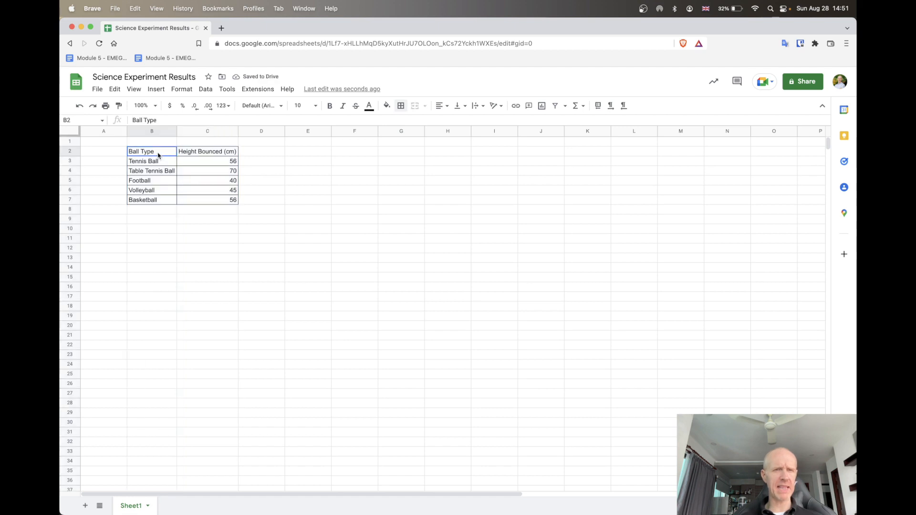
pyautogui.moveTo(159, 155); pyautogui.dragTo(202, 155)
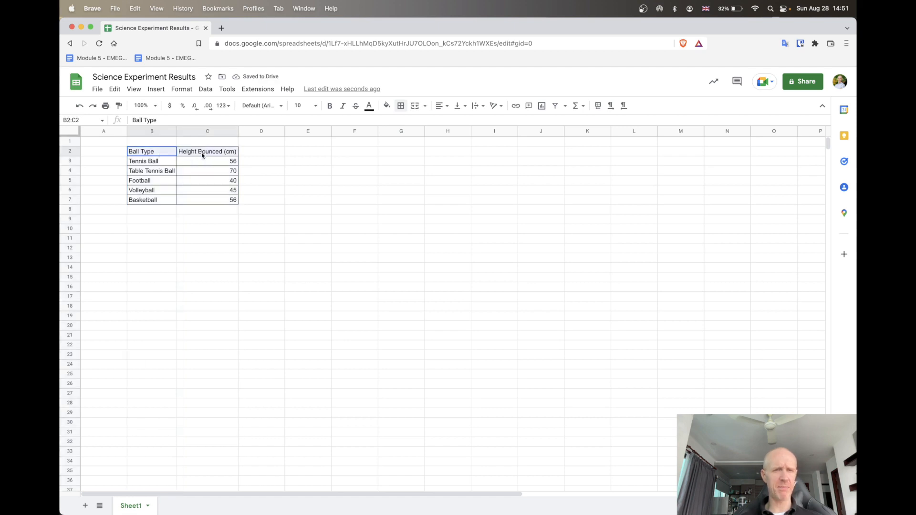
pyautogui.click(328, 105)
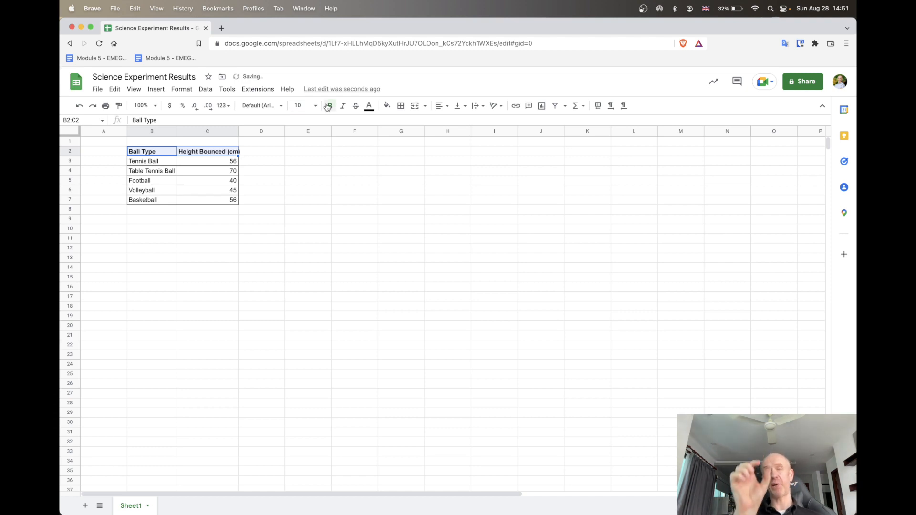
# Centre the bounce heights in C3:C7 and widen column C slightly so its bold heading fits
pyautogui.moveTo(188, 163); pyautogui.dragTo(194, 202)
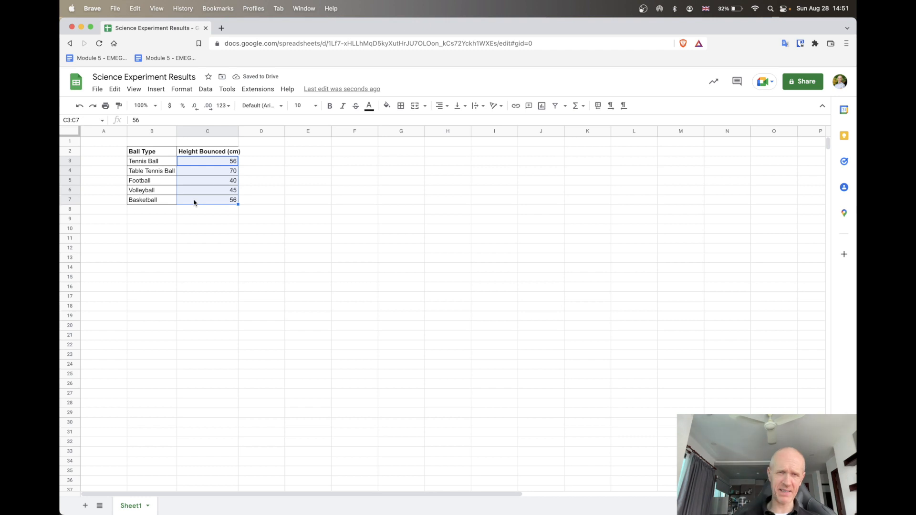
pyautogui.click(438, 108)
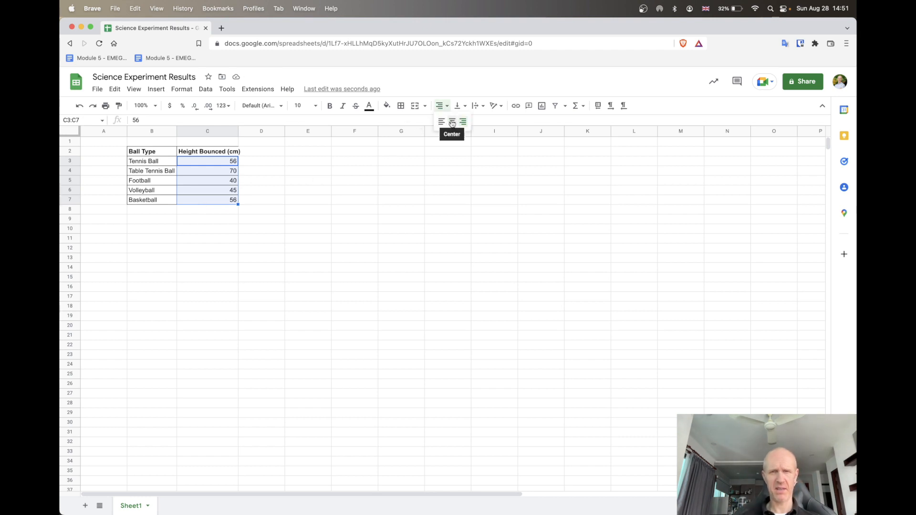
pyautogui.click(451, 121)
pyautogui.click(308, 171)
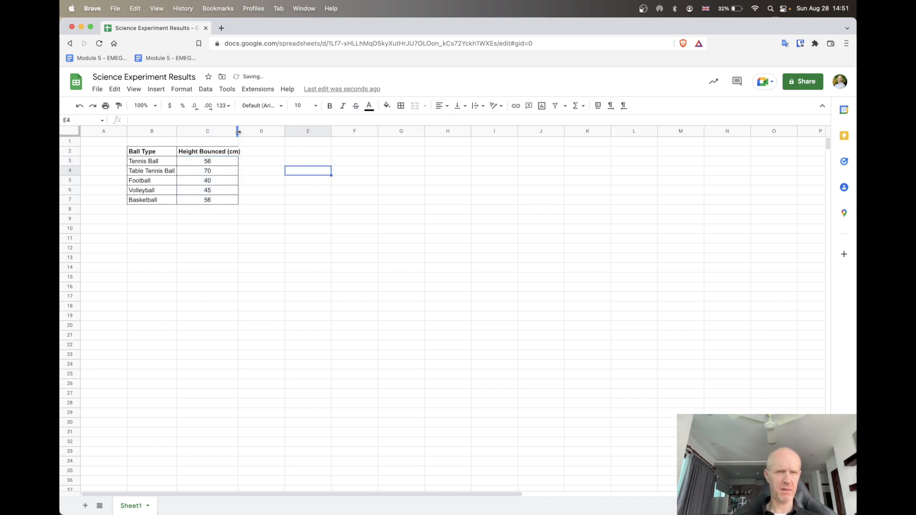
pyautogui.moveTo(237, 131); pyautogui.dragTo(242, 132)
pyautogui.click(287, 164)
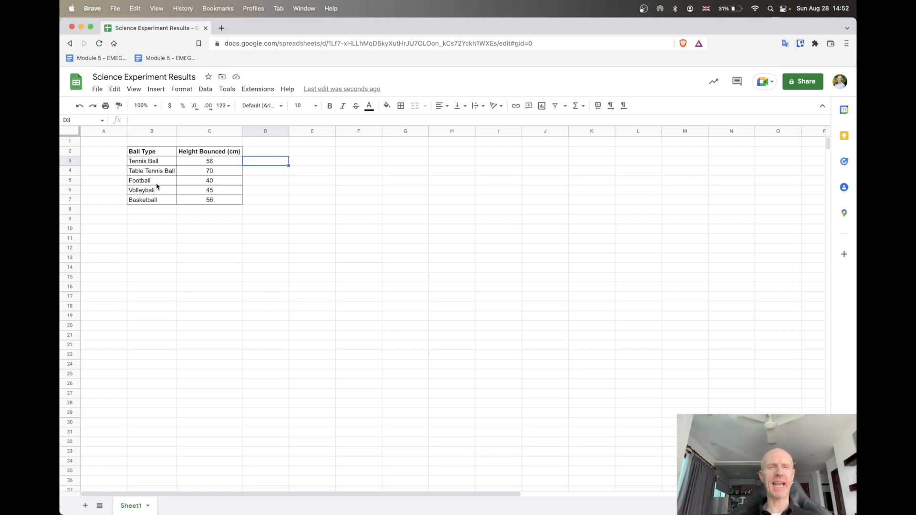
# Insert a column chart from the table in B2:C7 and move it beside the table, starting at column E, row 2
pyautogui.moveTo(136, 151); pyautogui.dragTo(199, 204)
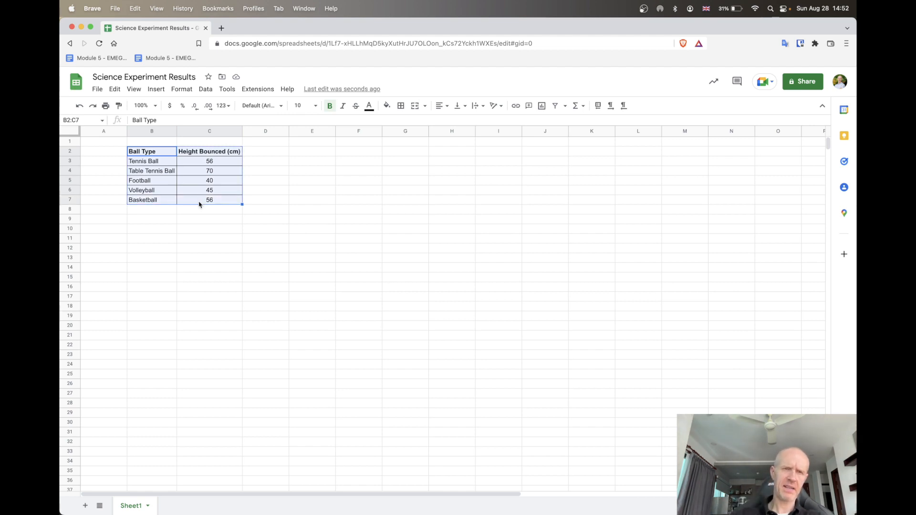
pyautogui.click(199, 204)
pyautogui.moveTo(153, 151); pyautogui.dragTo(206, 202)
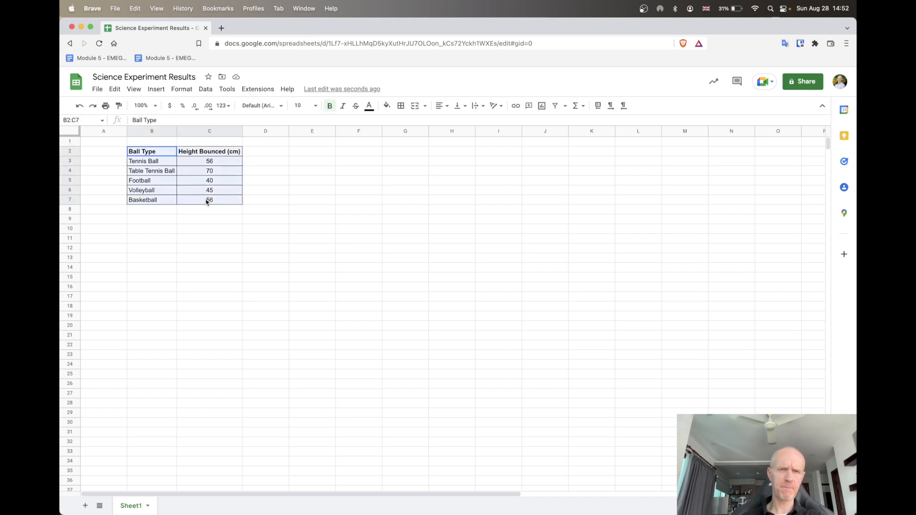
pyautogui.click(157, 90)
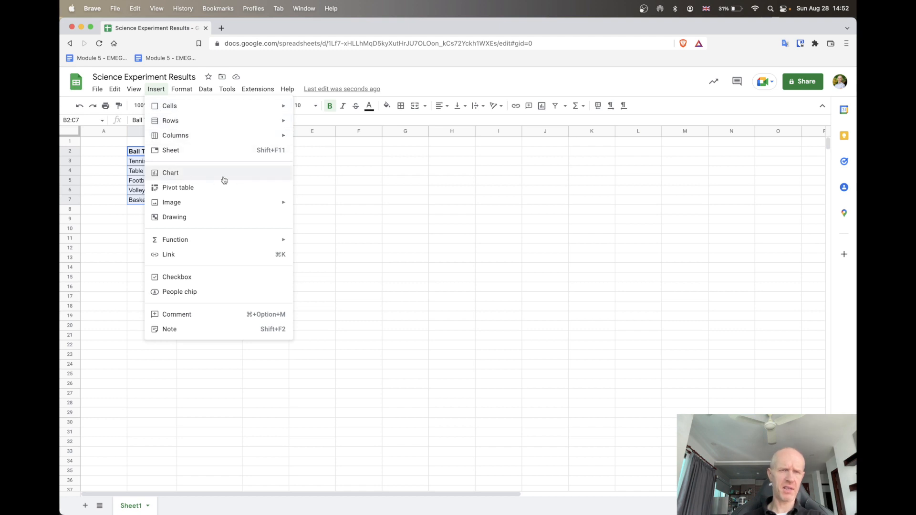
pyautogui.click(268, 176)
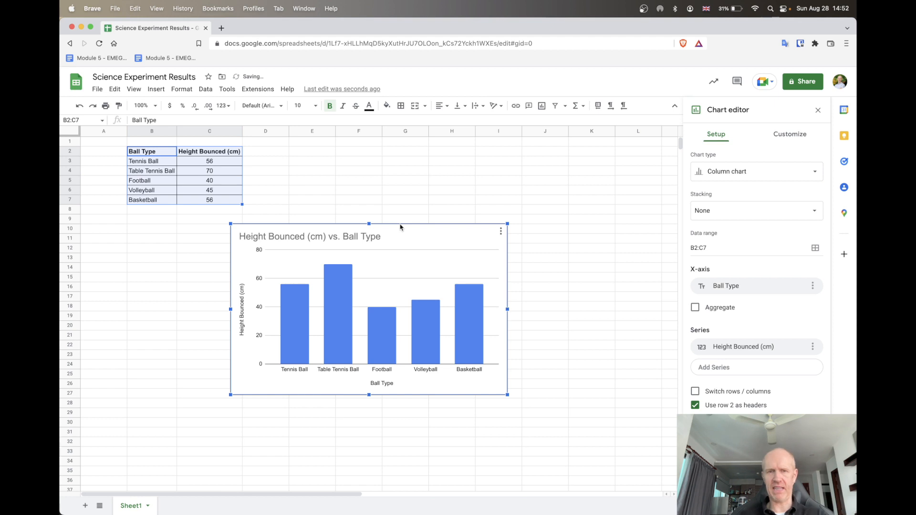
pyautogui.moveTo(402, 224); pyautogui.dragTo(461, 153)
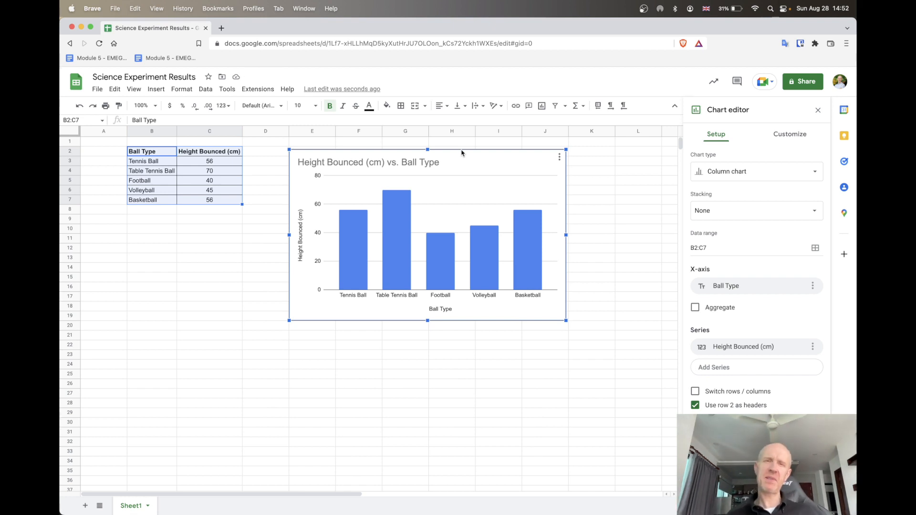
pyautogui.click(609, 185)
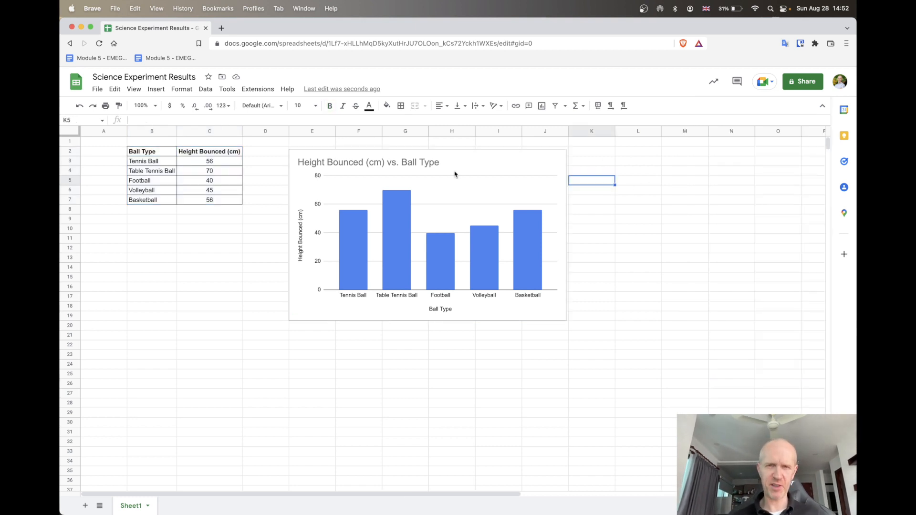
pyautogui.click(410, 163)
pyautogui.click(409, 164)
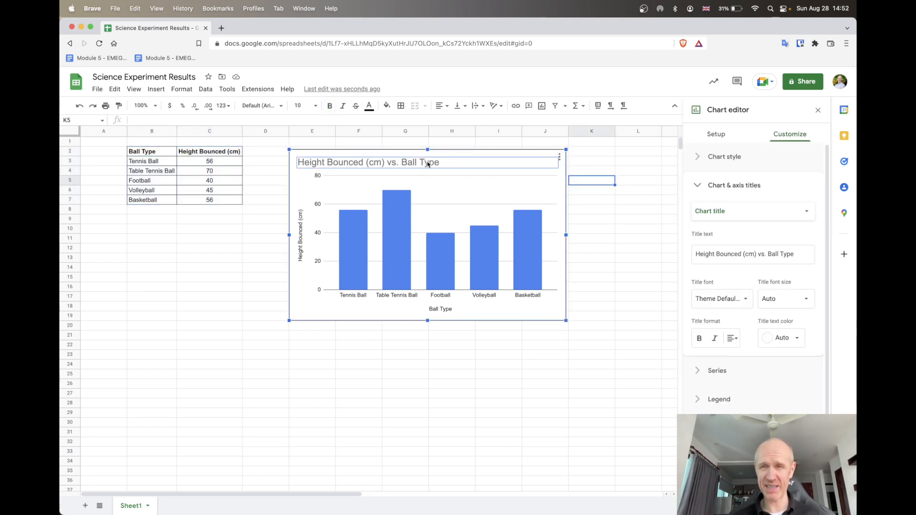
pyautogui.click(614, 276)
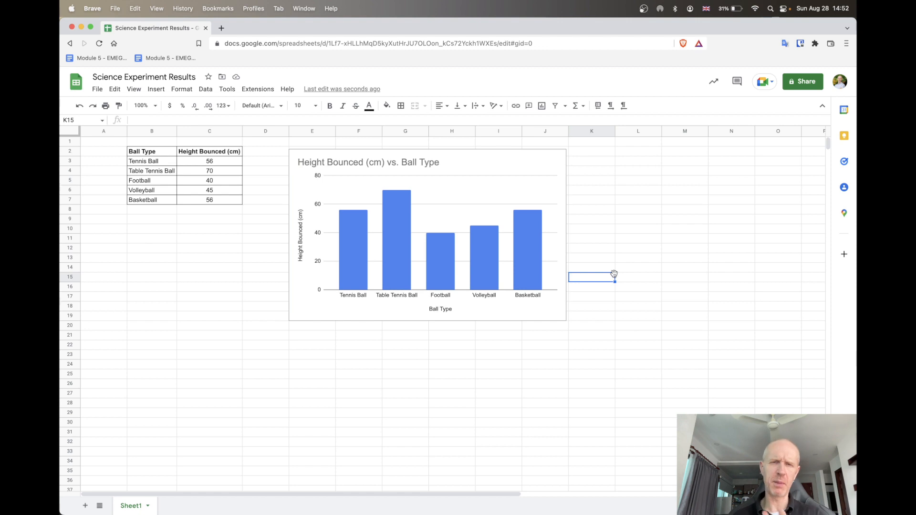
# Make the chart title bold and centre it above the columns
pyautogui.click(428, 165)
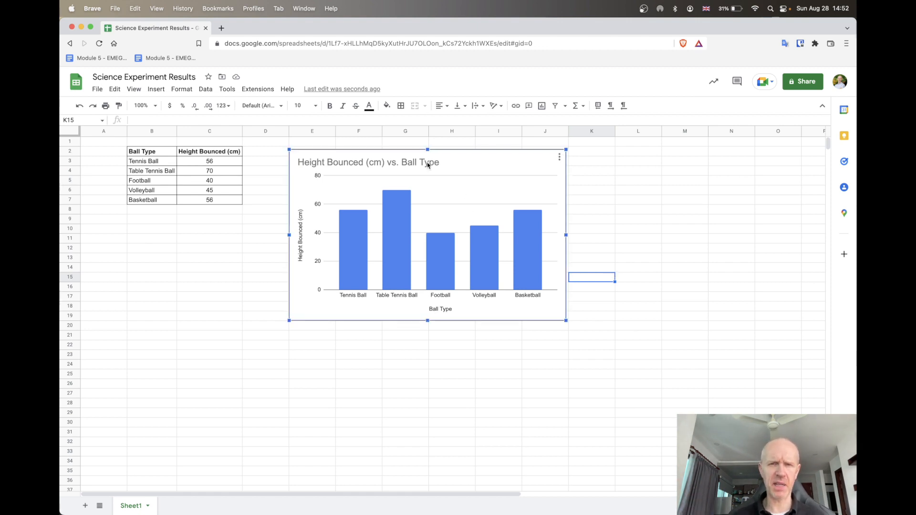
pyautogui.doubleClick(427, 166)
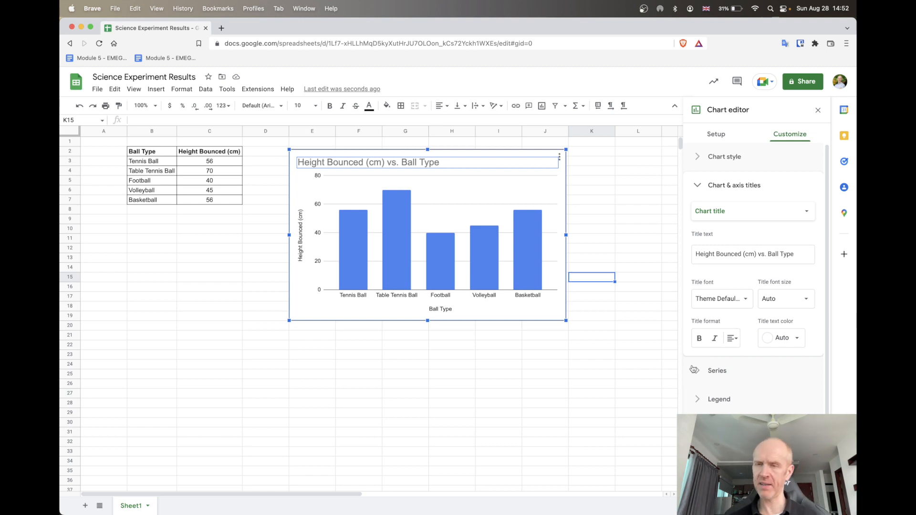
pyautogui.click(699, 340)
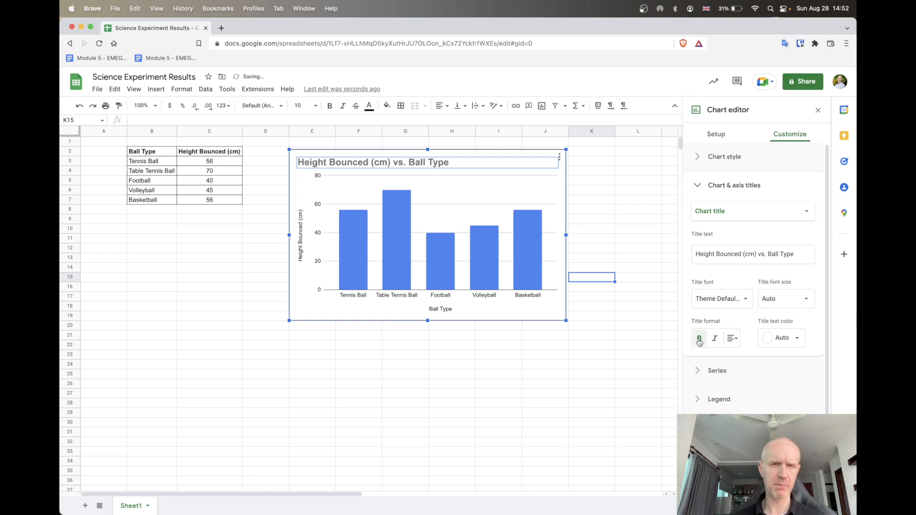
pyautogui.click(732, 338)
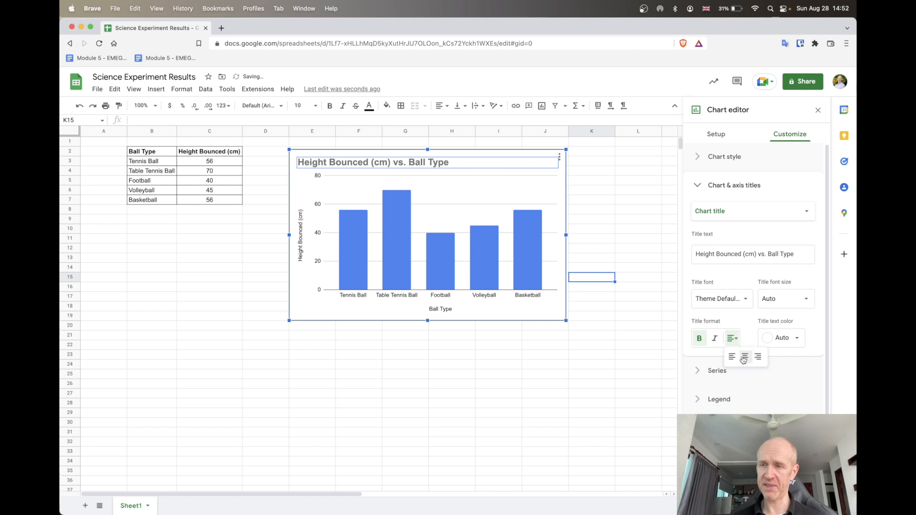
pyautogui.click(744, 358)
pyautogui.click(624, 202)
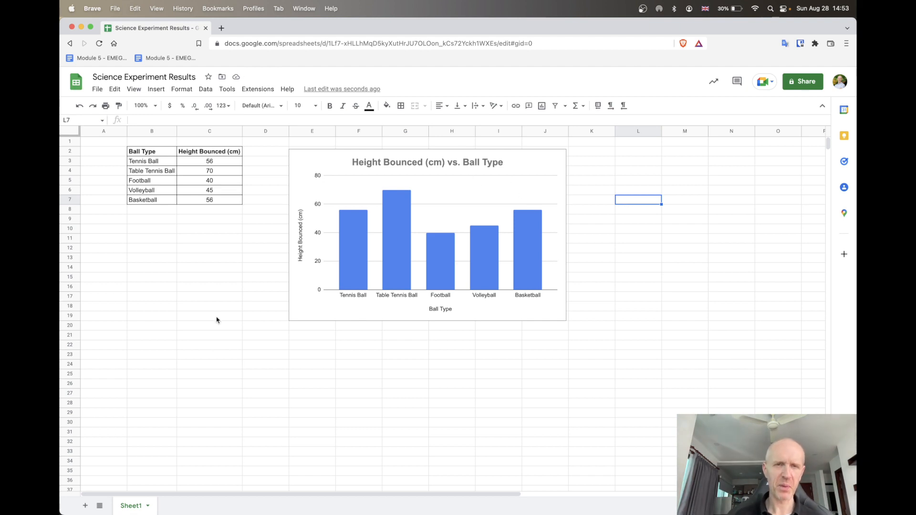
# Format the chart's horizontal axis title, Ball Type, as bold with font size 14
pyautogui.doubleClick(301, 239)
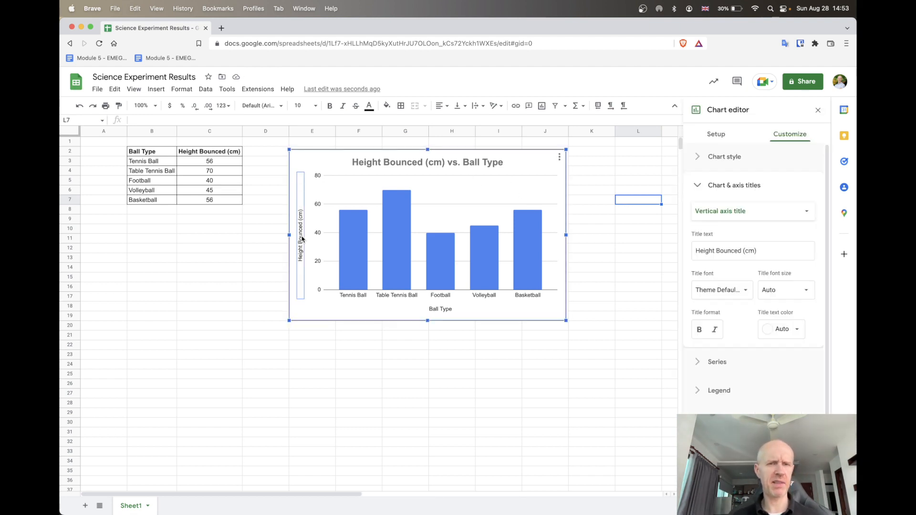
pyautogui.click(448, 311)
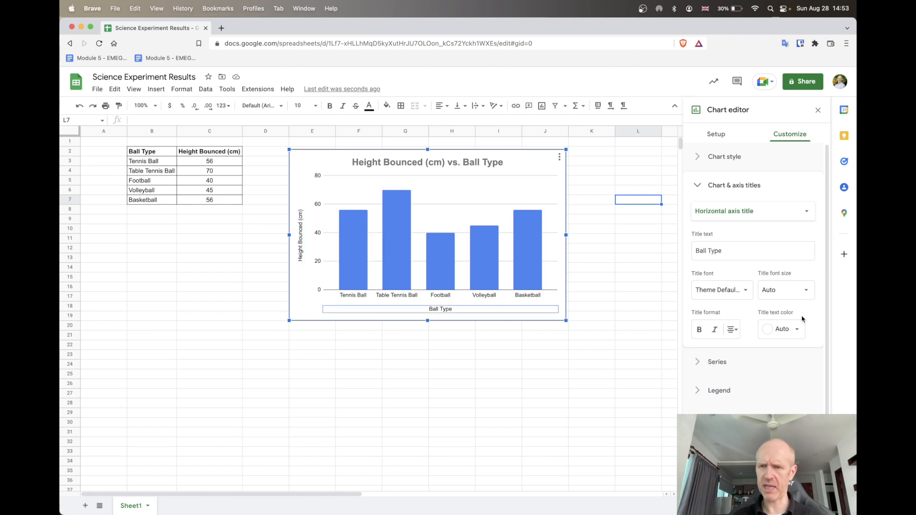
pyautogui.click(699, 330)
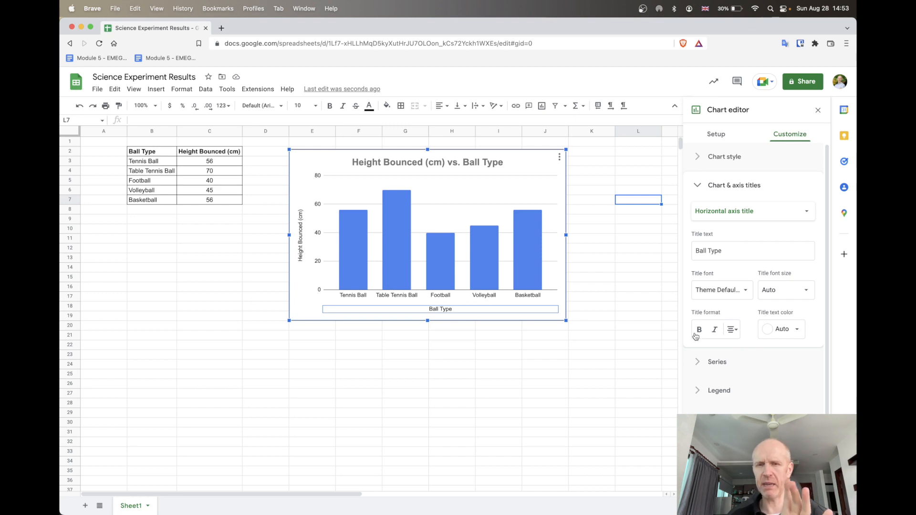
pyautogui.click(729, 333)
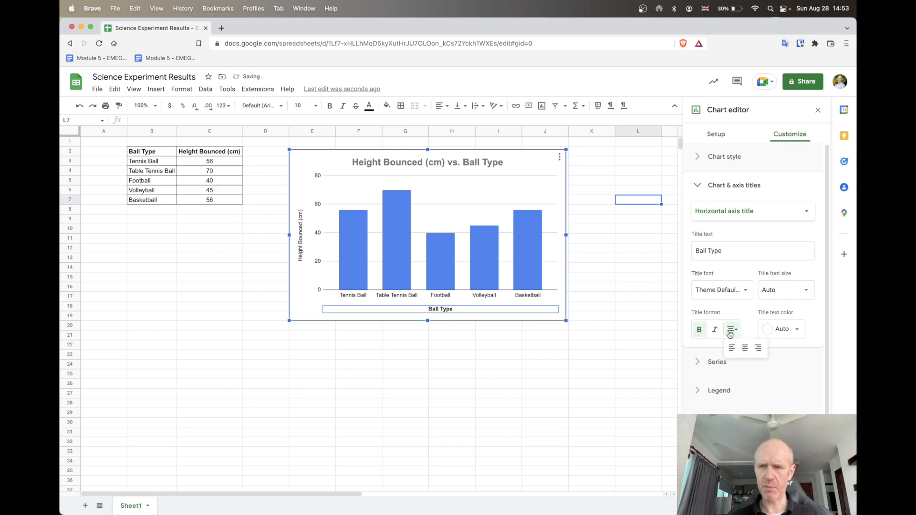
pyautogui.click(717, 359)
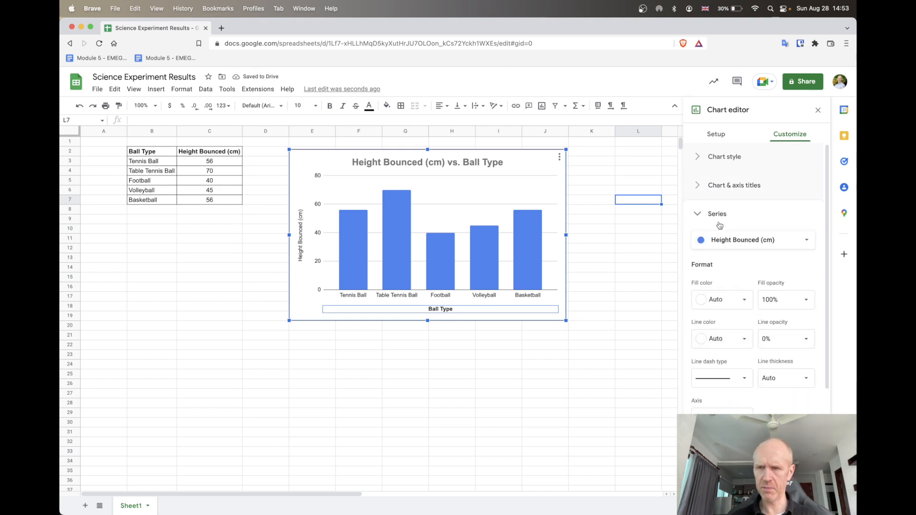
pyautogui.click(733, 186)
pyautogui.click(778, 288)
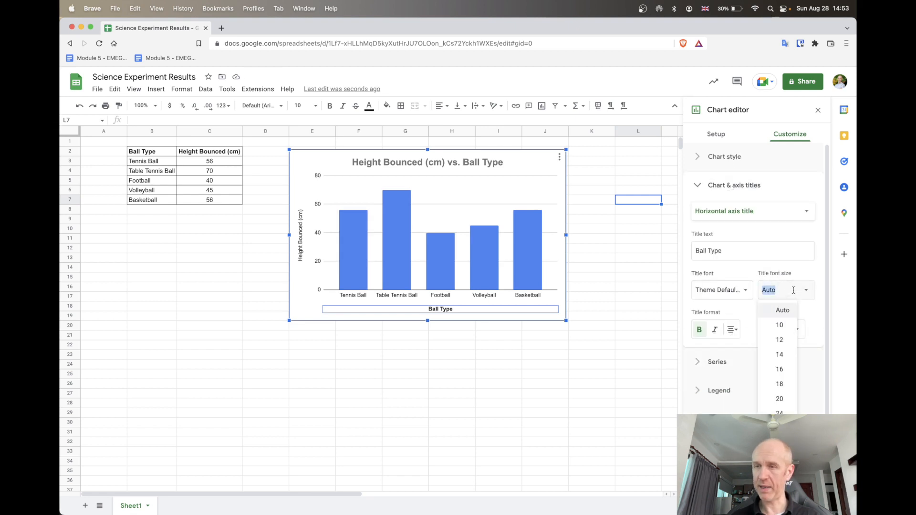
pyautogui.click(788, 355)
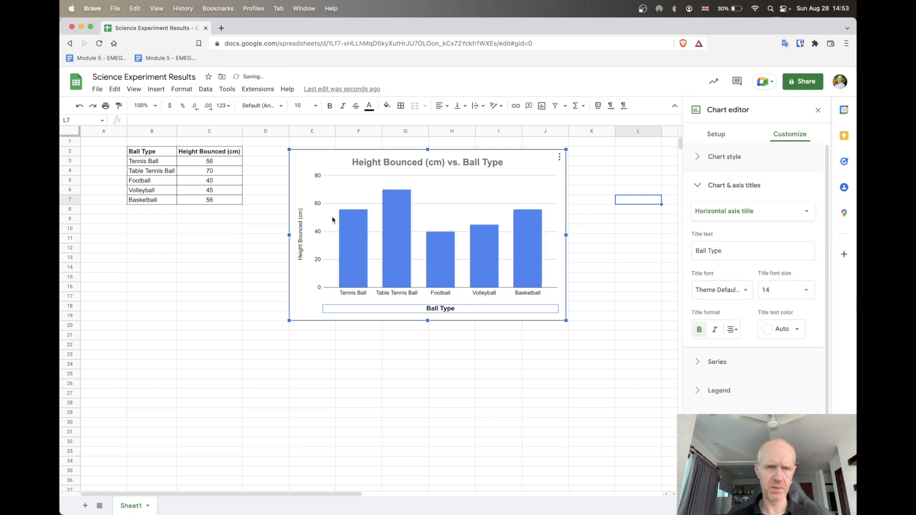
# Format the chart's vertical axis title, Height Bounced (cm), as bold and enlarge it to match the horizontal axis title
pyautogui.click(300, 219)
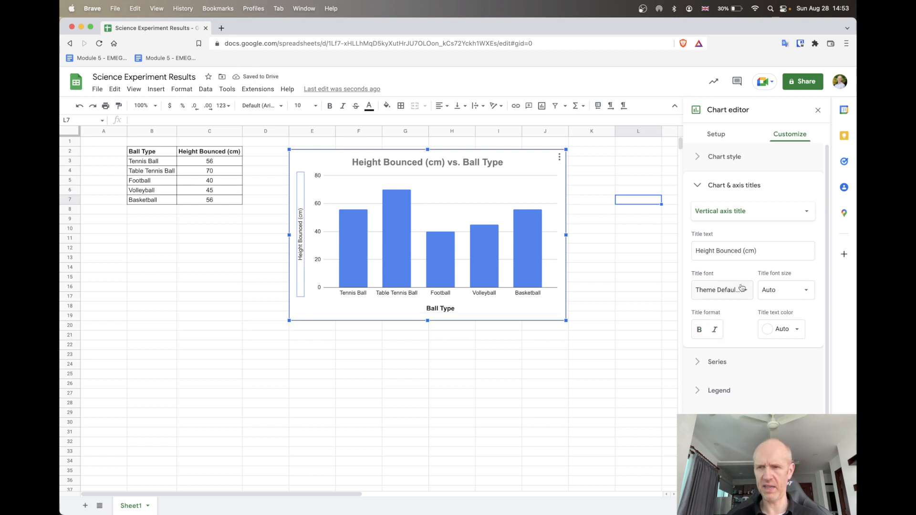
pyautogui.click(695, 337)
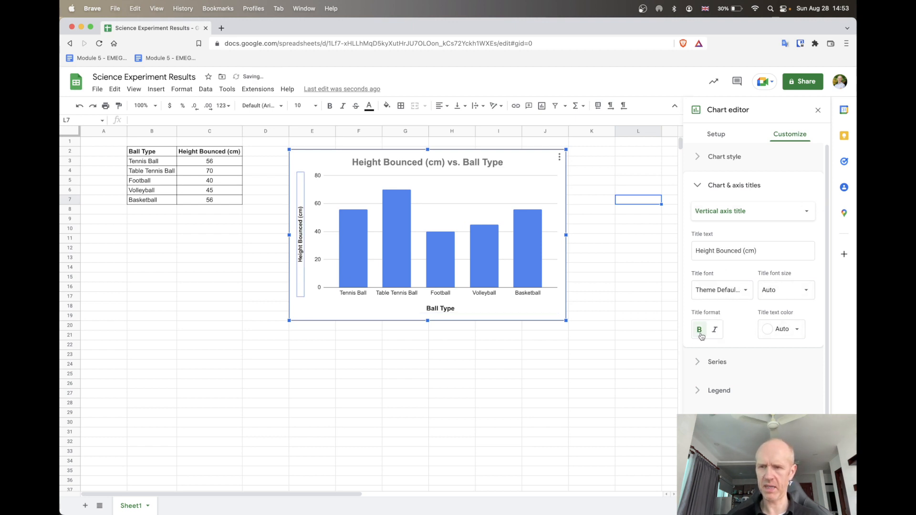
pyautogui.click(782, 291)
pyautogui.click(788, 357)
pyautogui.click(517, 441)
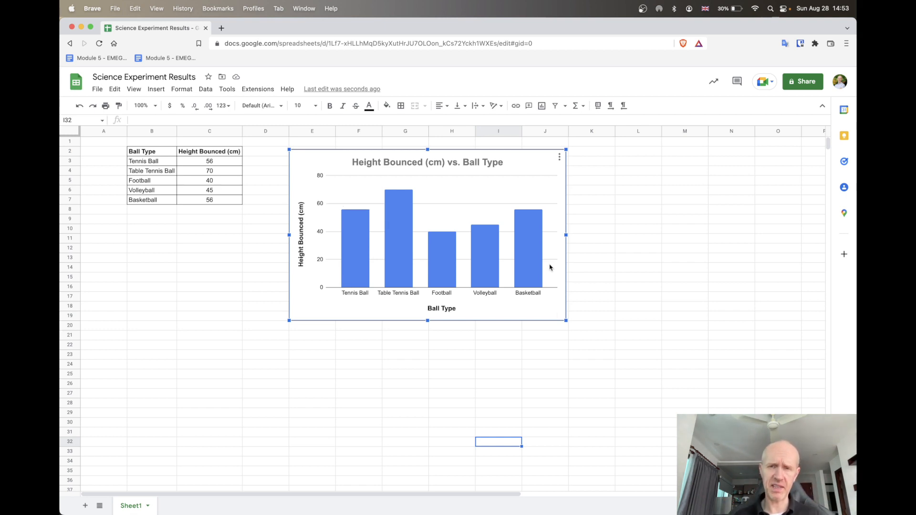
# Give the Tennis Ball column a solid black outline as an individual data point
pyautogui.doubleClick(360, 256)
pyautogui.click(360, 256)
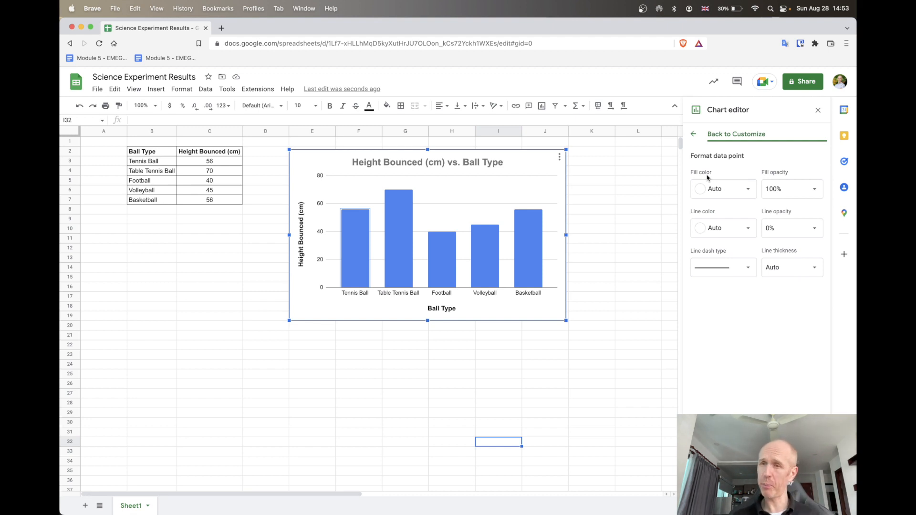
pyautogui.click(747, 270)
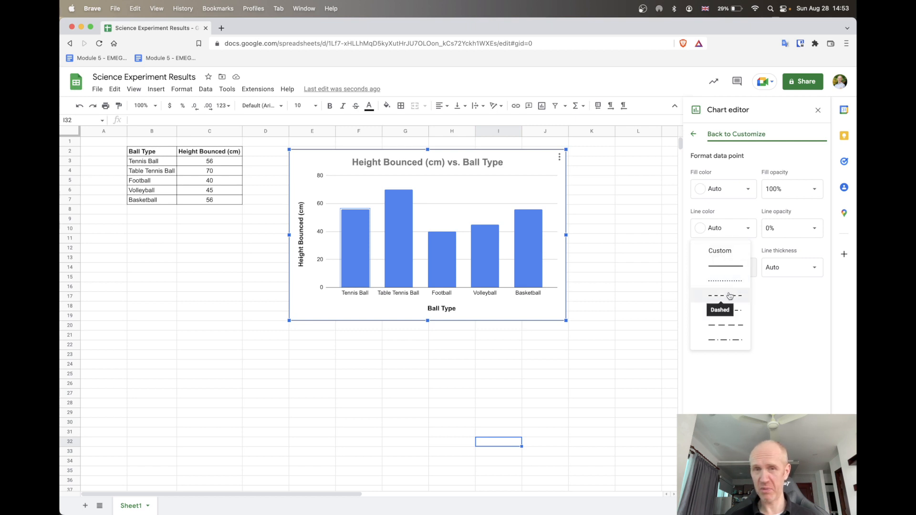
pyautogui.click(719, 267)
pyautogui.click(741, 231)
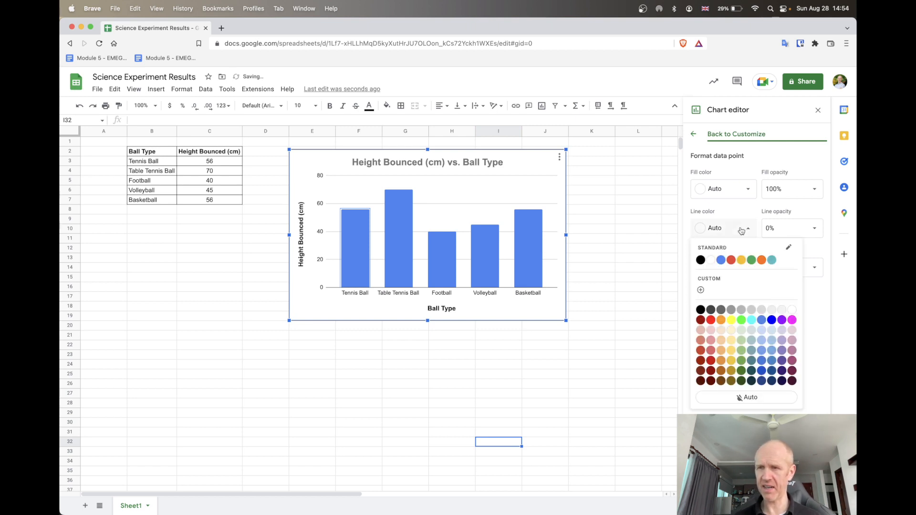
pyautogui.click(700, 260)
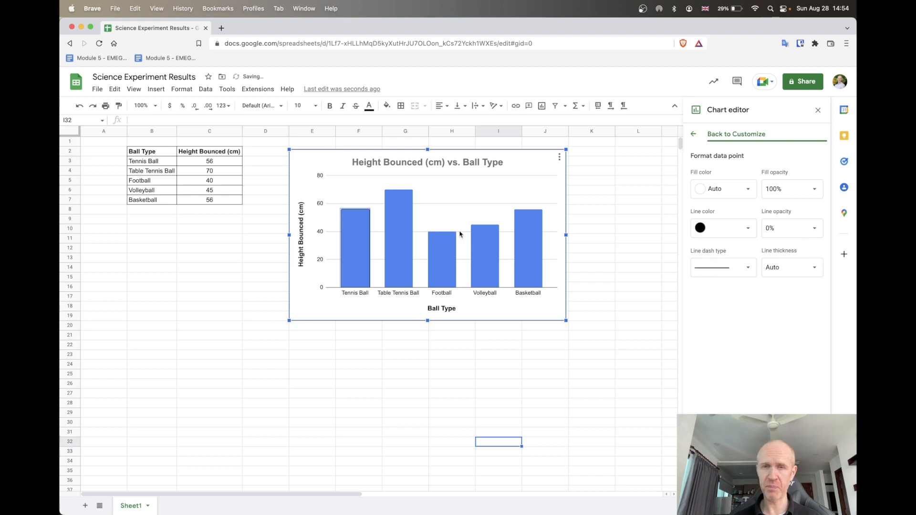
# Set the line colour of the whole Height Bounced (cm) series to black
pyautogui.click(414, 258)
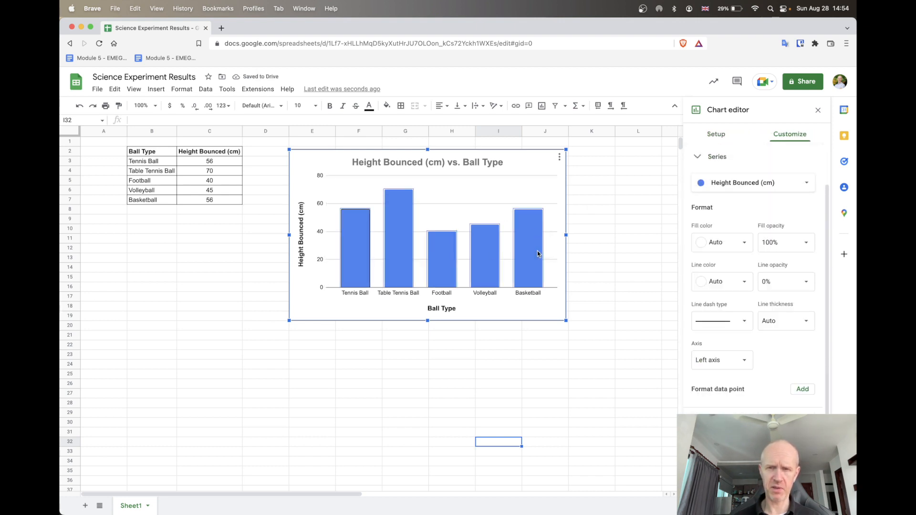
pyautogui.click(720, 285)
pyautogui.click(699, 314)
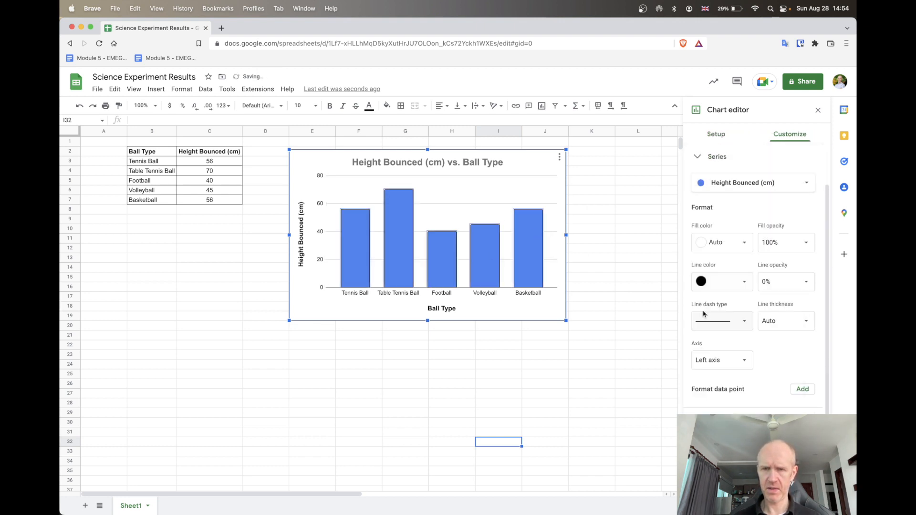
# Fill the Tennis Ball column with the standard yellow and the Table Tennis Ball column with the standard orange
pyautogui.click(356, 244)
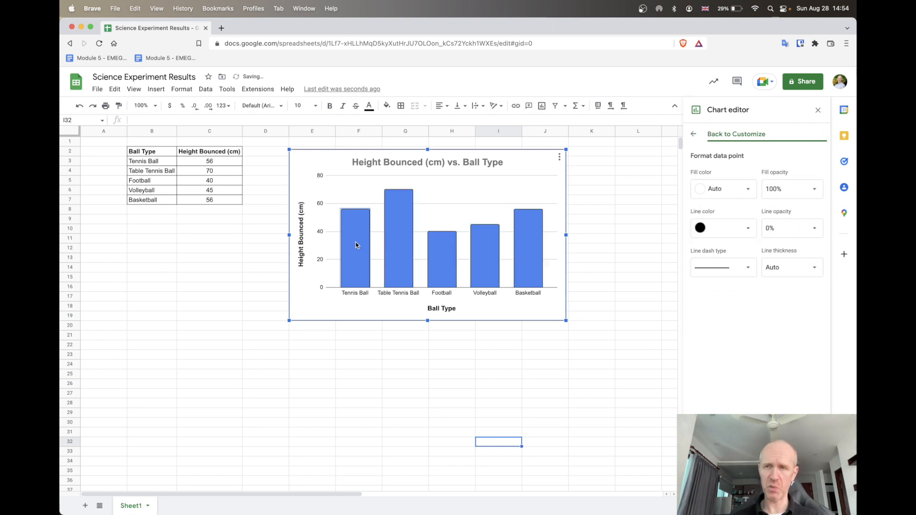
pyautogui.click(725, 191)
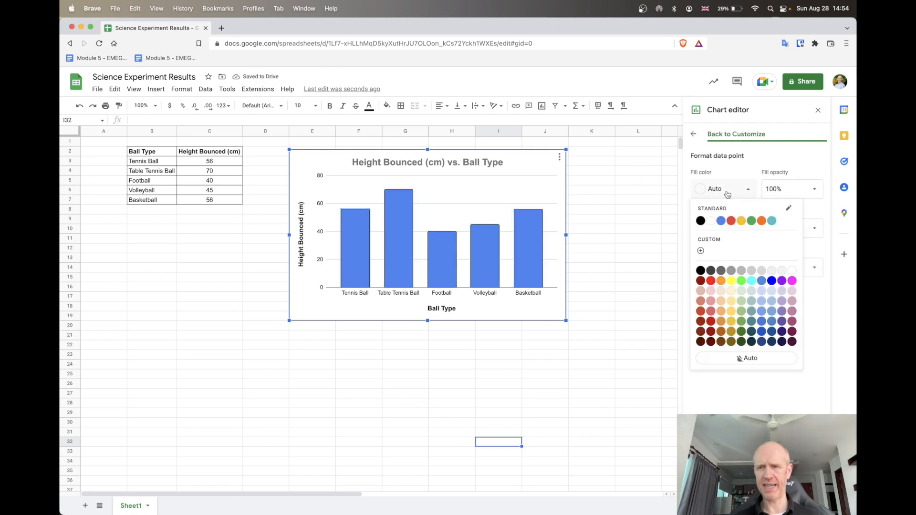
pyautogui.click(741, 221)
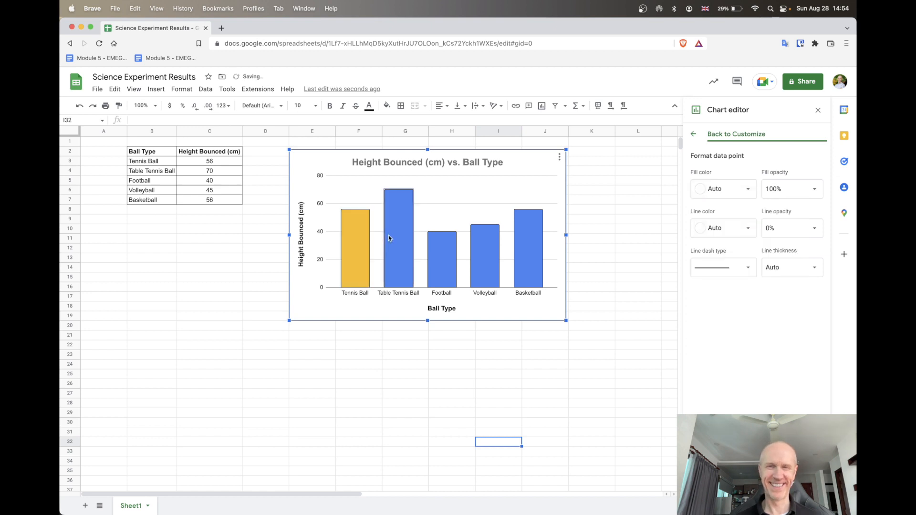
pyautogui.click(714, 191)
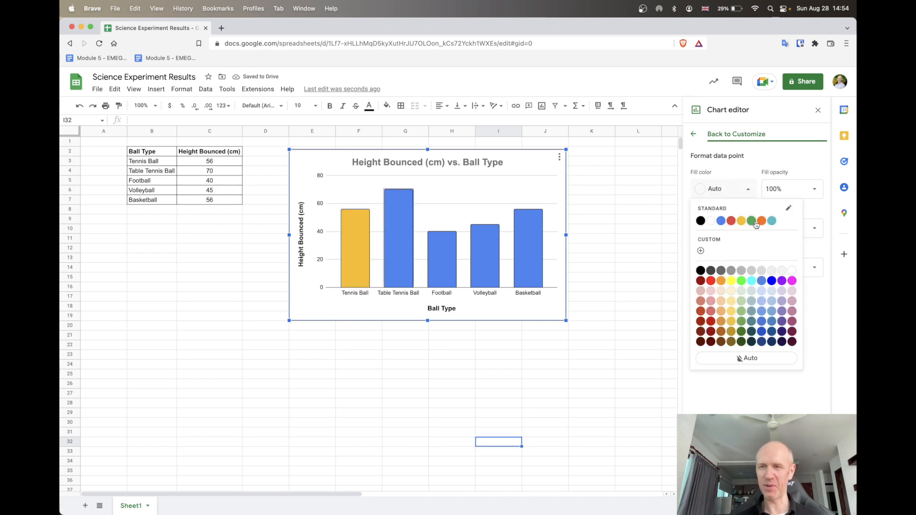
pyautogui.click(761, 223)
# Fill the Volleyball column bright yellow and the Basketball column dark blue, with black outlines on the recoloured columns
pyautogui.click(495, 274)
pyautogui.click(723, 190)
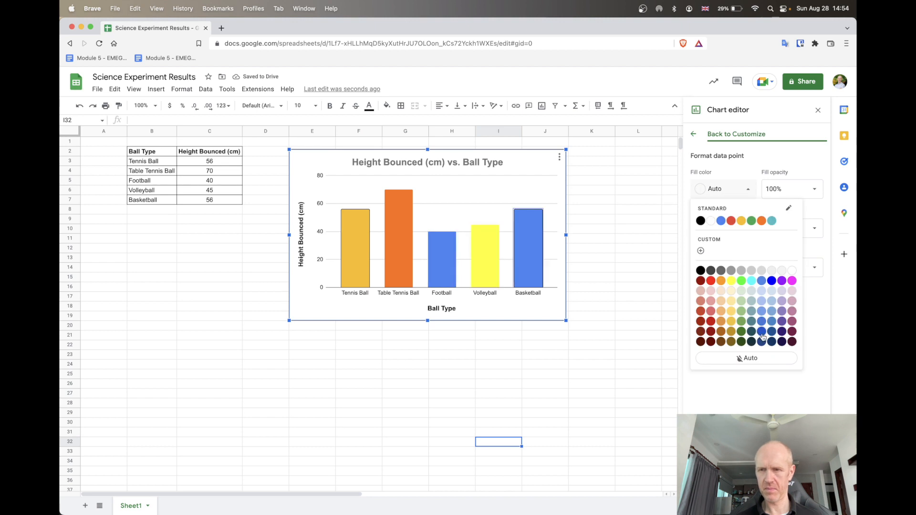
pyautogui.click(761, 337)
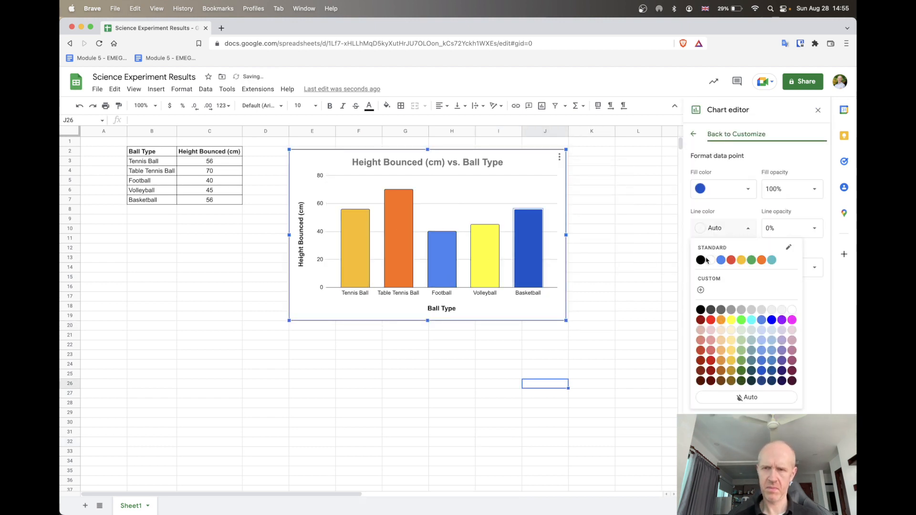
pyautogui.click(700, 264)
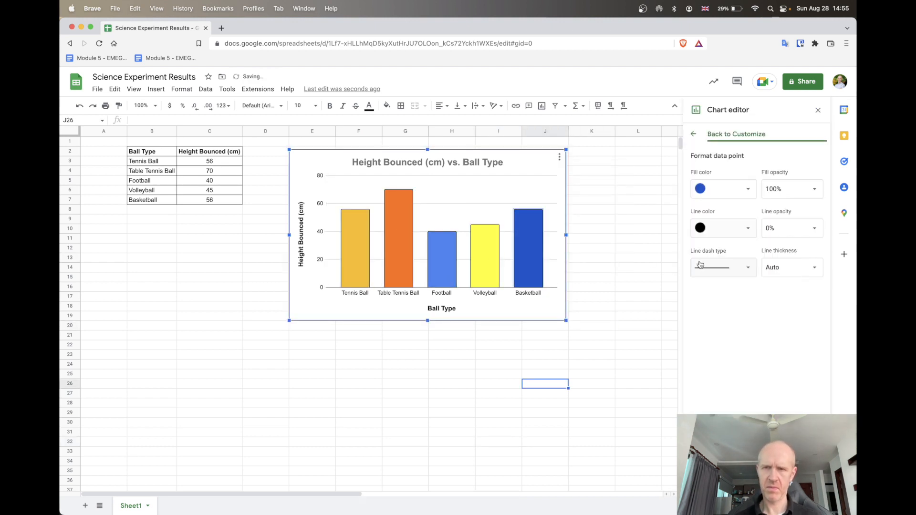
pyautogui.click(604, 327)
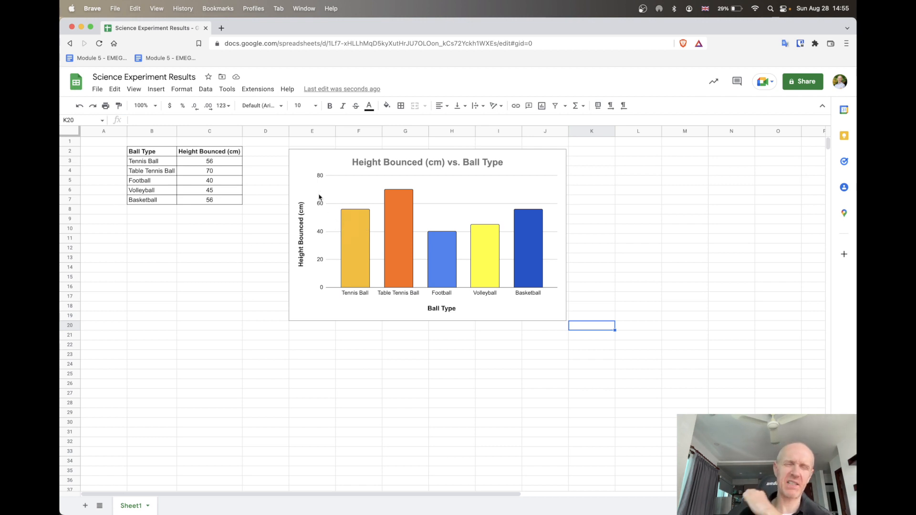
# Enlarge the chart from its lower corner so that it extends to column N, row 30
pyautogui.click(541, 319)
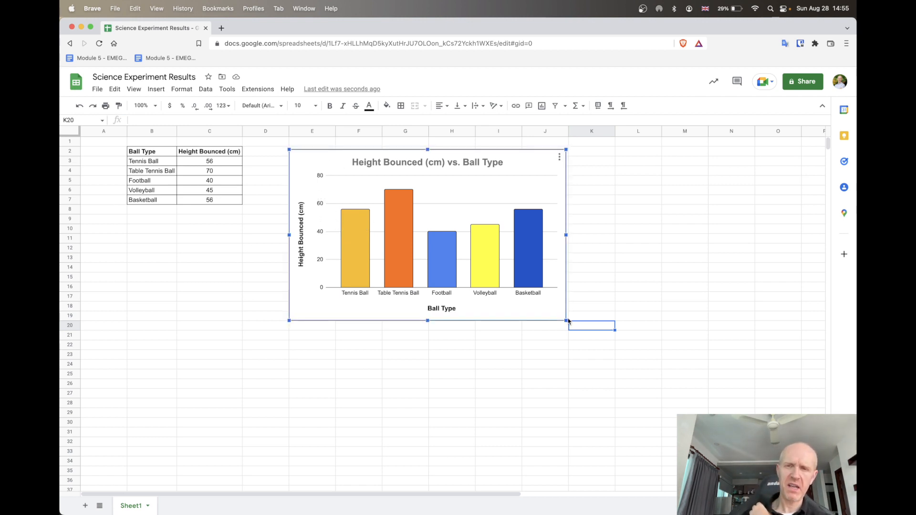
pyautogui.moveTo(567, 320); pyautogui.dragTo(738, 427)
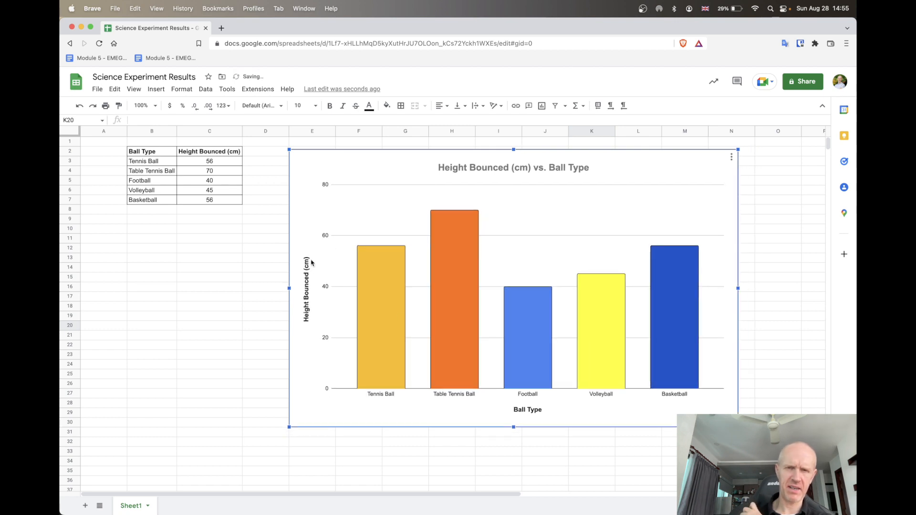
pyautogui.moveTo(366, 256)
pyautogui.moveTo(446, 247)
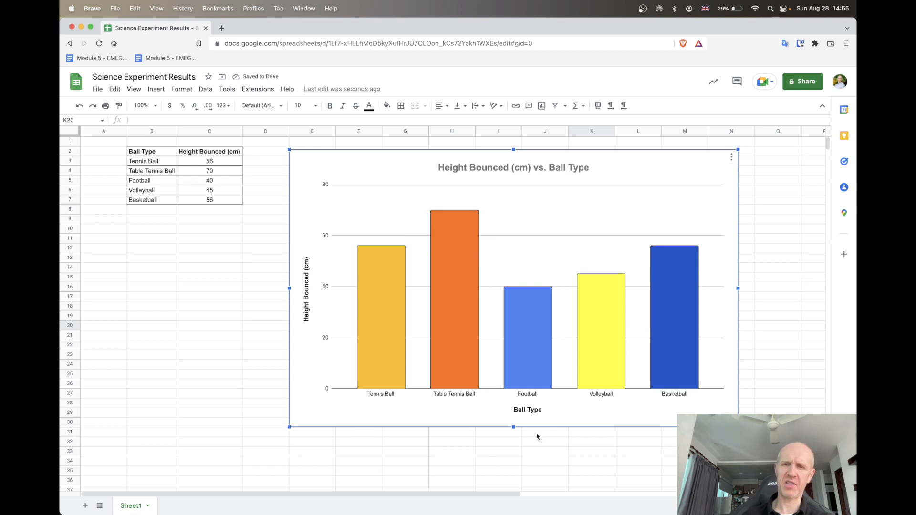
pyautogui.moveTo(541, 328)
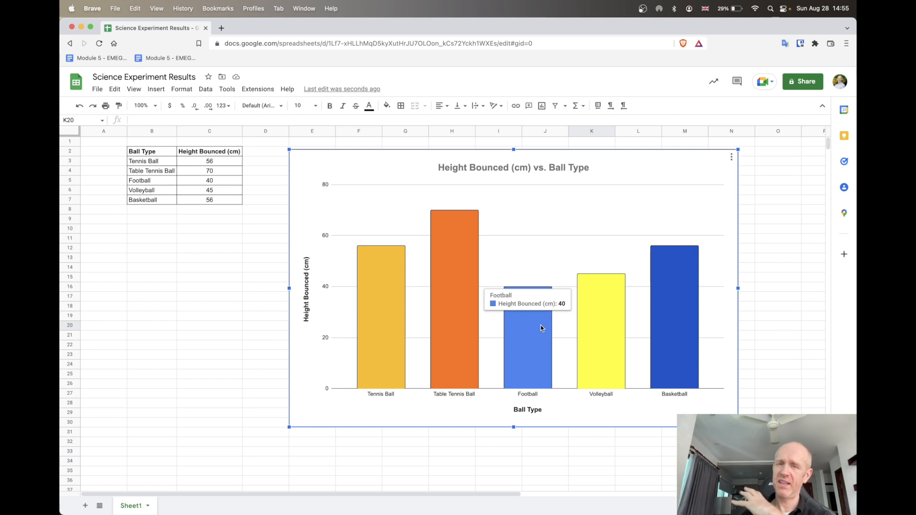
pyautogui.moveTo(388, 327)
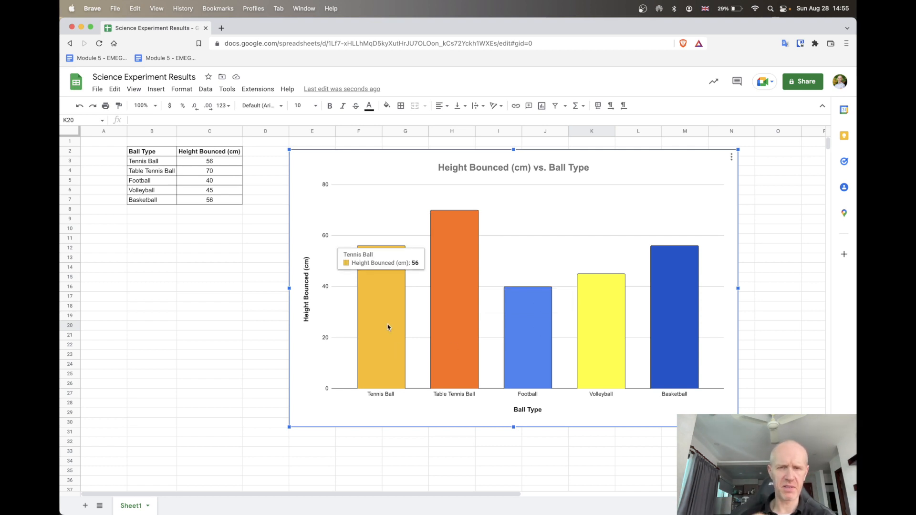
# Turn on data labels for the Height Bounced (cm) series
pyautogui.doubleClick(677, 176)
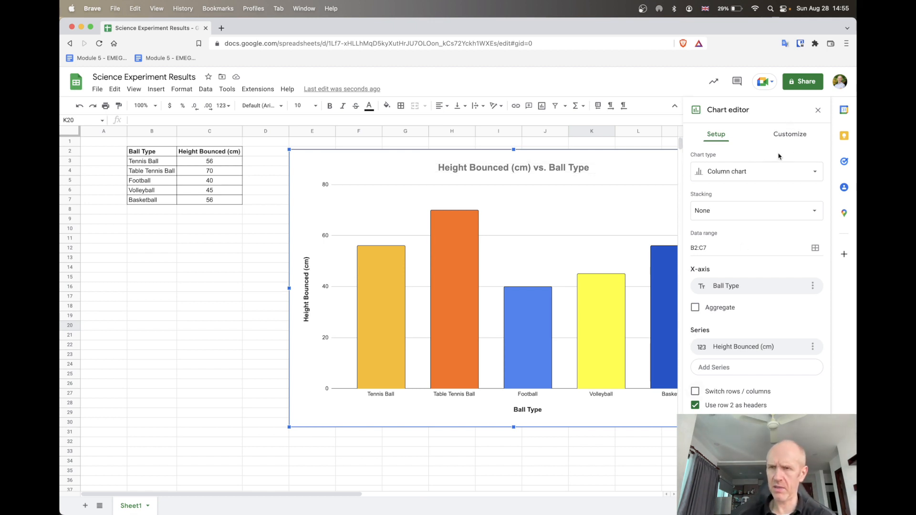
pyautogui.click(794, 135)
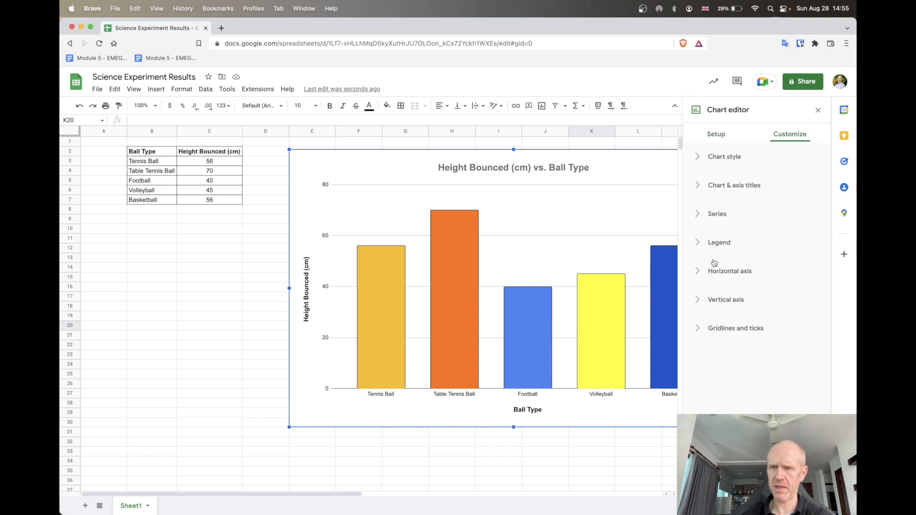
pyautogui.click(718, 213)
pyautogui.scroll(-3, 725, 390)
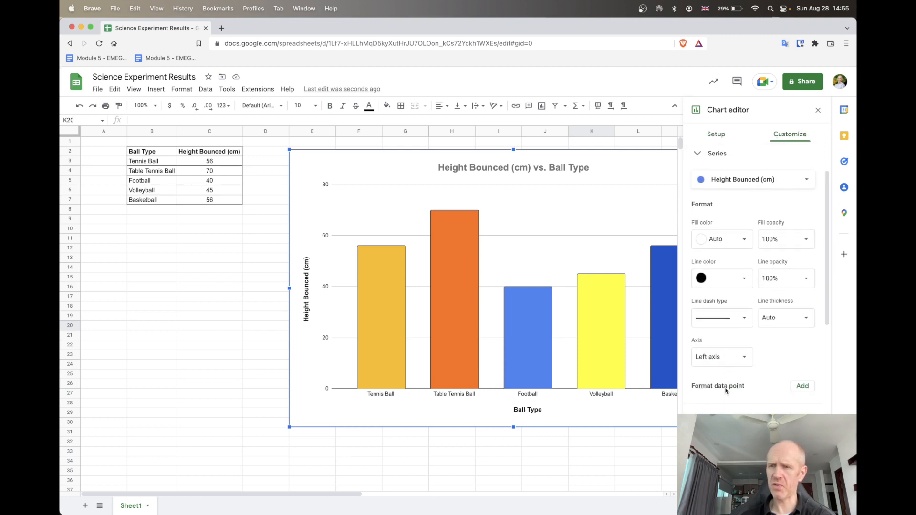
pyautogui.scroll(-10, 726, 390)
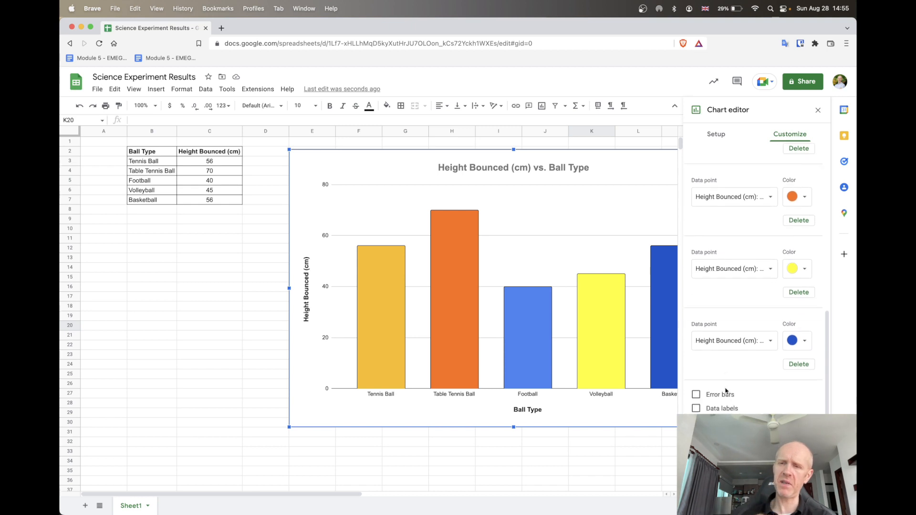
pyautogui.scroll(-1, 725, 390)
pyautogui.click(696, 386)
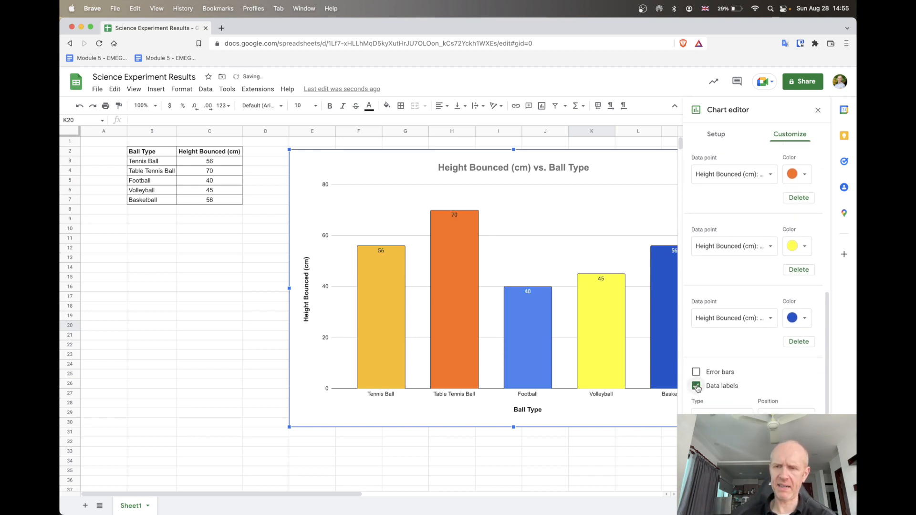
# Make the chart's data labels bold and leave the chart editor
pyautogui.scroll(-4, 736, 332)
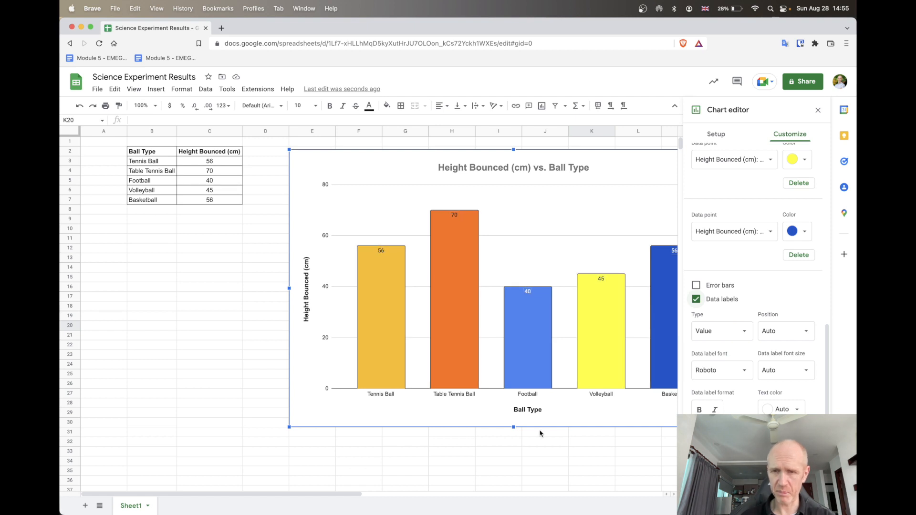
pyautogui.scroll(-3, 729, 354)
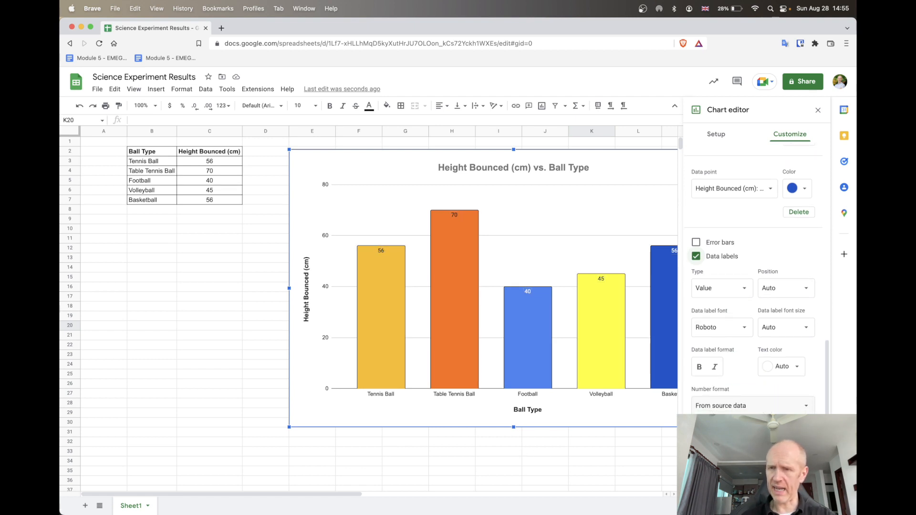
pyautogui.click(699, 348)
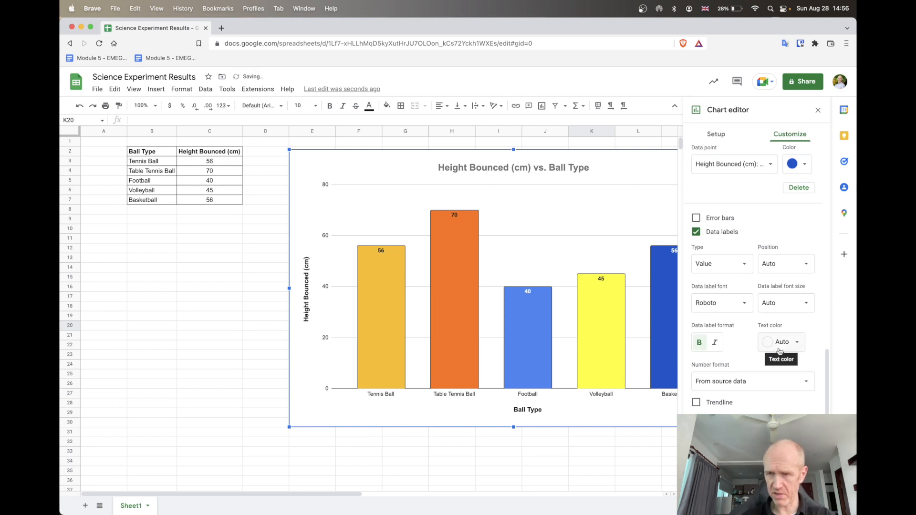
pyautogui.click(374, 442)
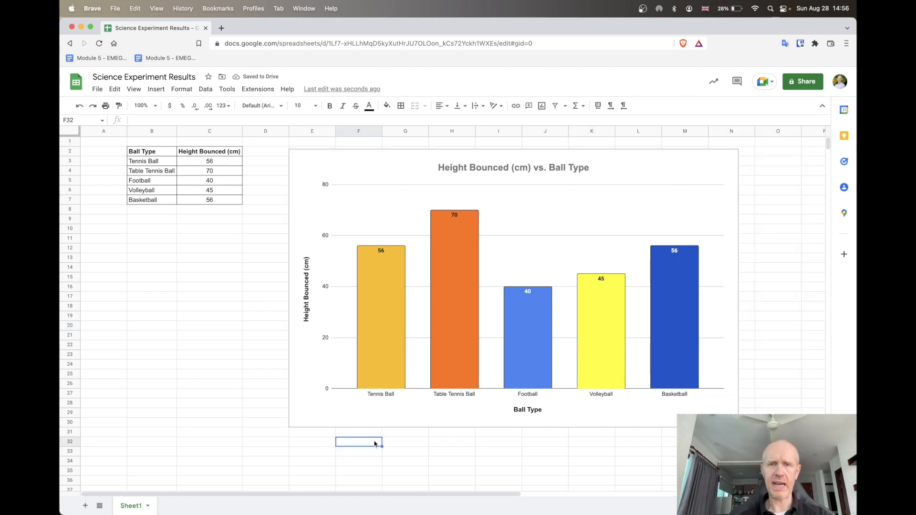